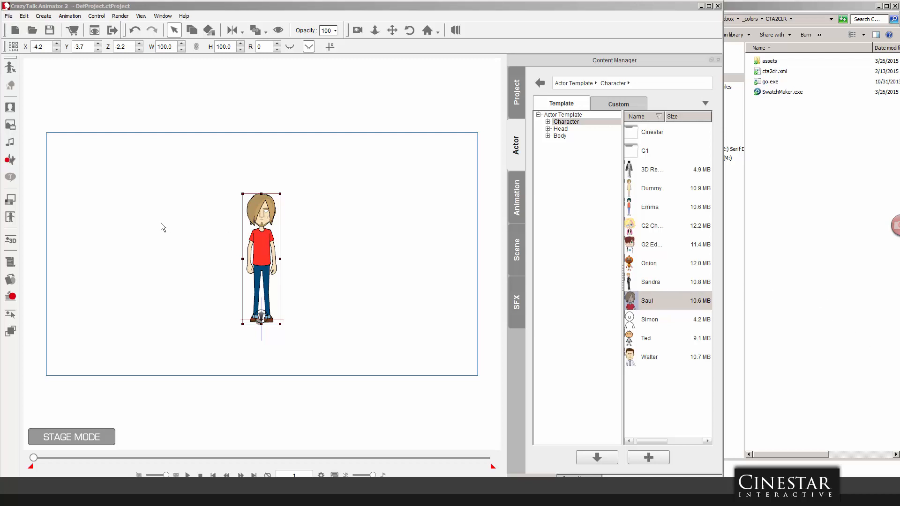
Open the render style settings for the selected actor Saul to examine the colour groups and adjustments.
left_click(11, 200)
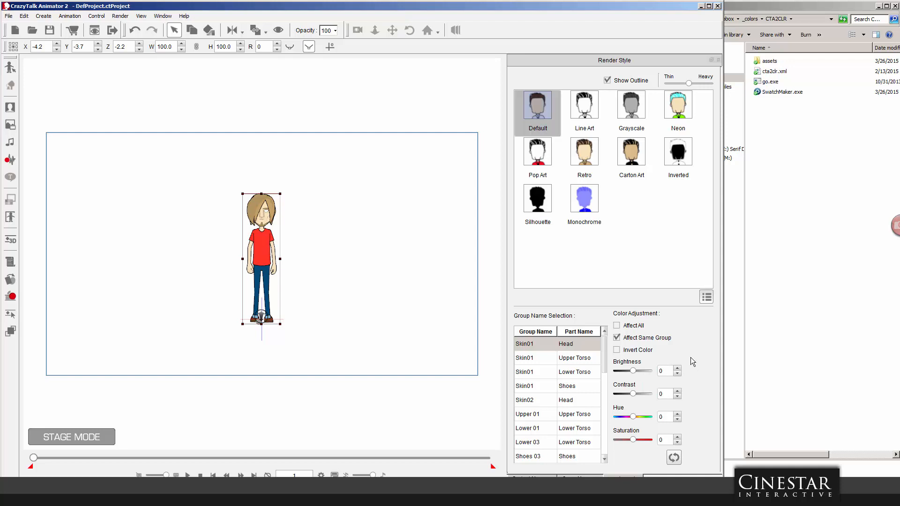
left_click(679, 269)
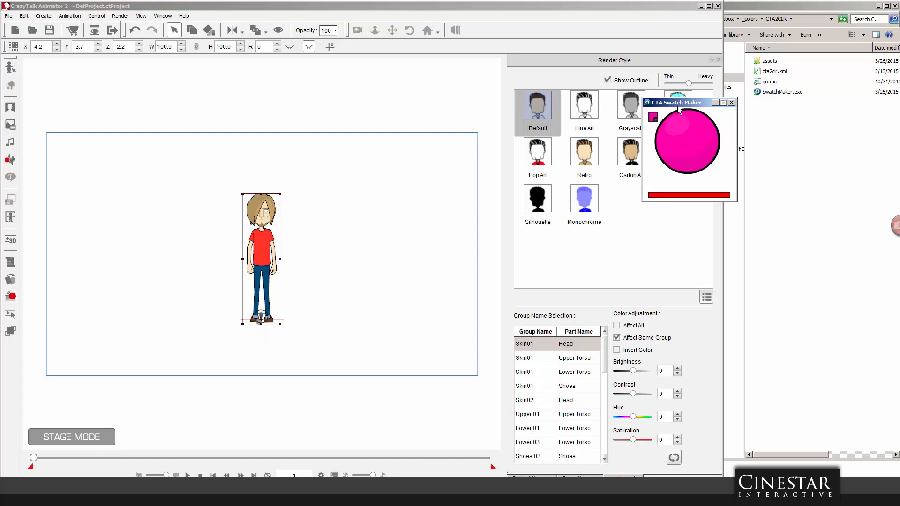
Switch to CTA Swatch Maker, set the swatch colour to bright green 00FF07 and generate its SWF file.
left_click_drag(677, 106, 601, 144)
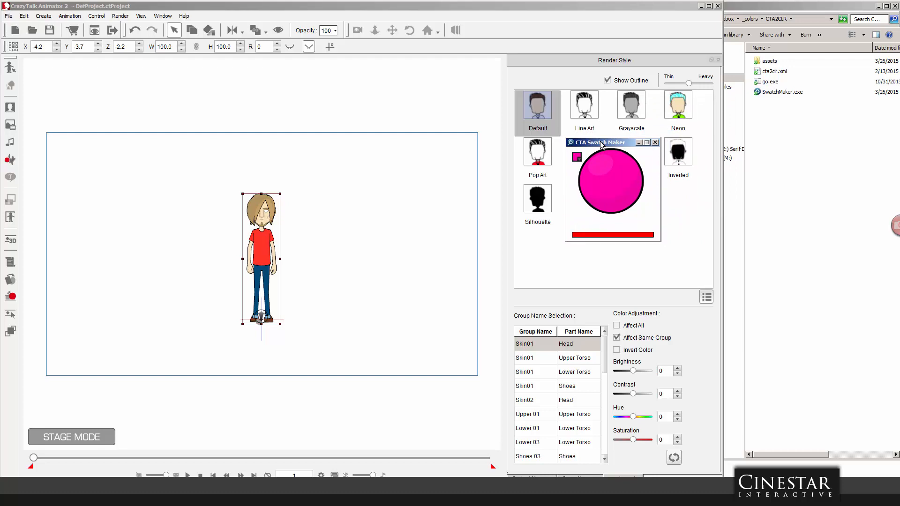
left_click(577, 157)
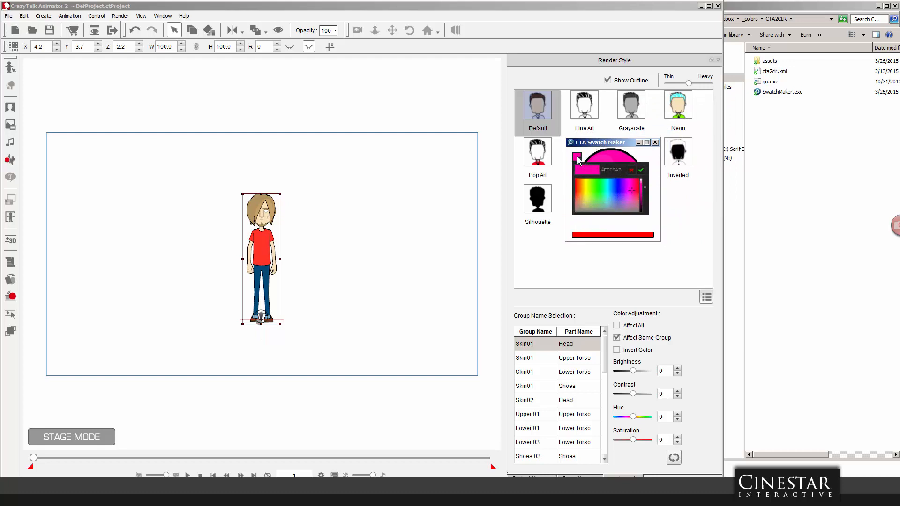
left_click(597, 188)
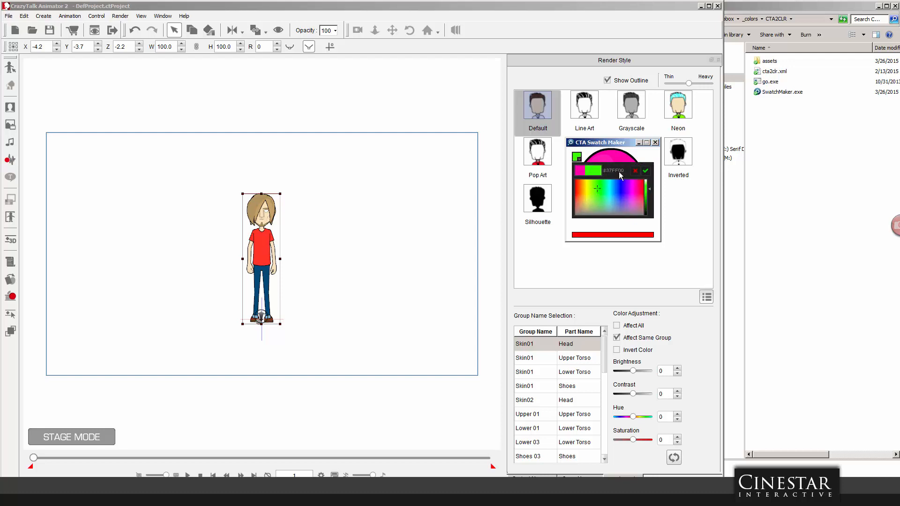
left_click_drag(622, 172, 602, 172)
left_click(618, 191)
left_click(623, 197)
left_click(598, 195)
left_click(614, 192)
left_click(619, 199)
left_click(597, 197)
left_click(602, 192)
left_click(646, 170)
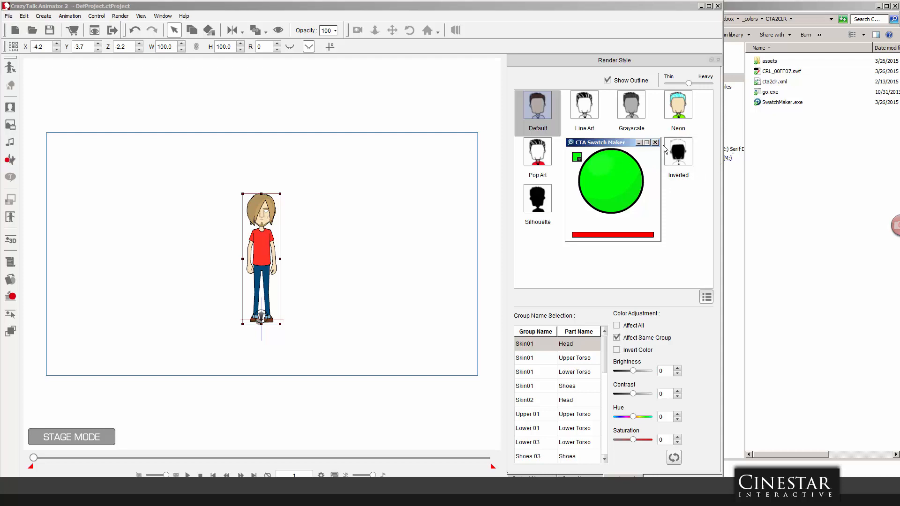
Preview CRL_00FF07.swf from the CTA2CLR folder in Flash Player, then close the preview.
left_click(770, 72)
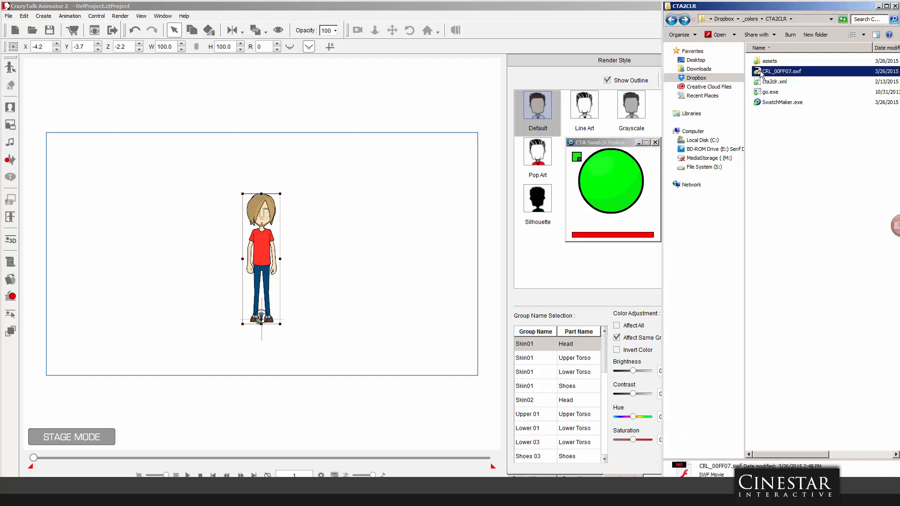
double_click(760, 72)
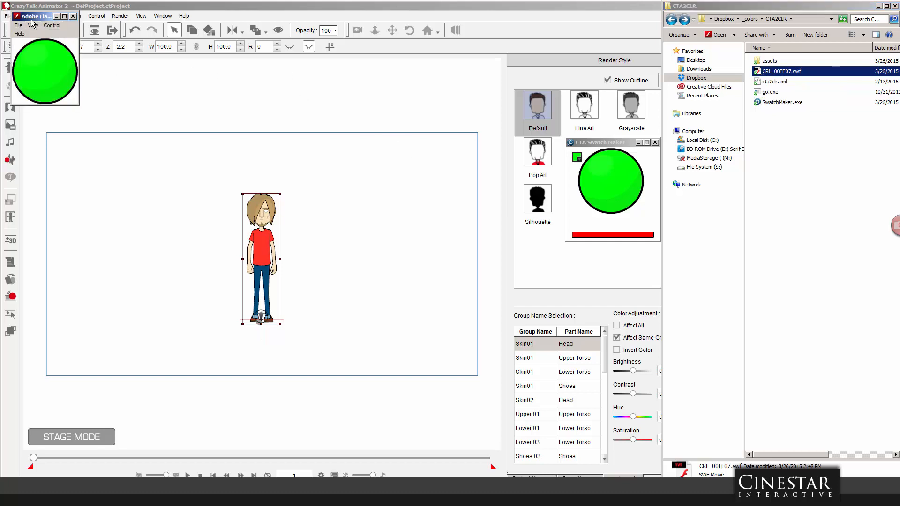
left_click_drag(31, 16, 434, 92)
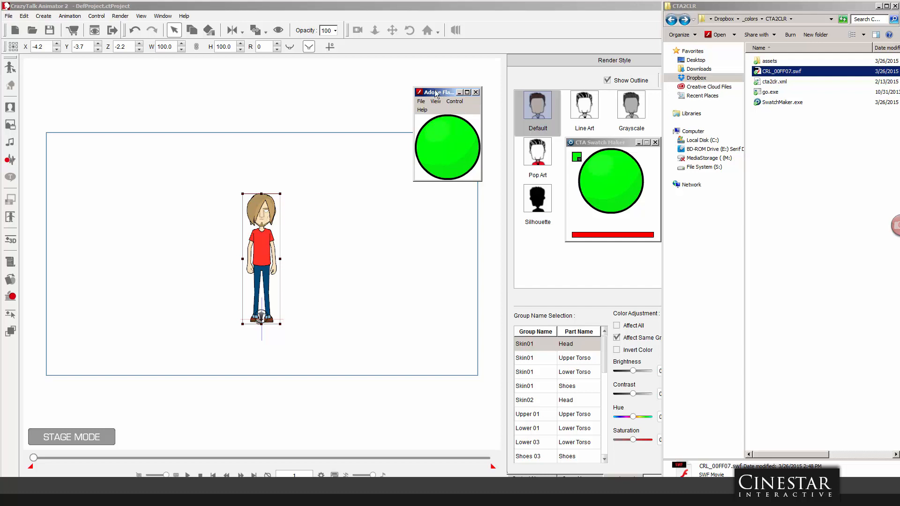
left_click(476, 93)
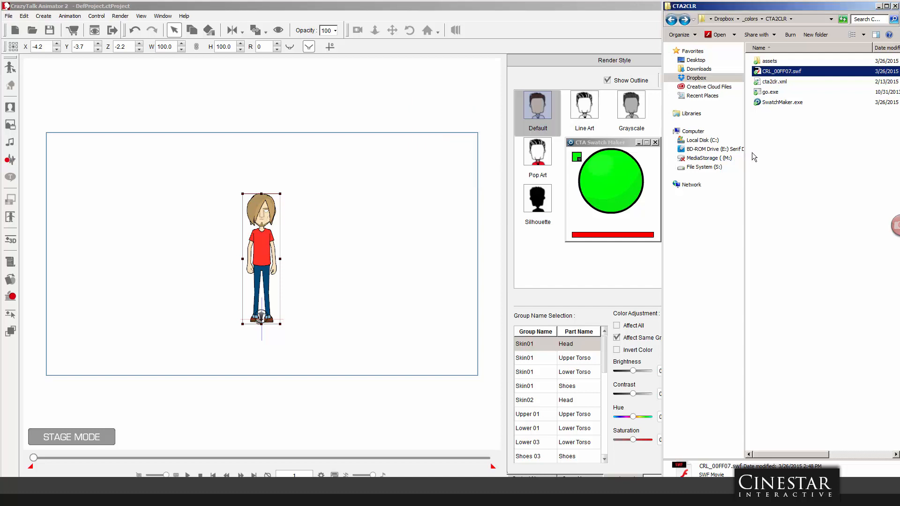
Import CRL_00FF07.swf onto the CrazyTalk Animator stage beside Saul at about X 144, Y 158 and select its artwork in the composer.
left_click_drag(771, 77, 366, 210)
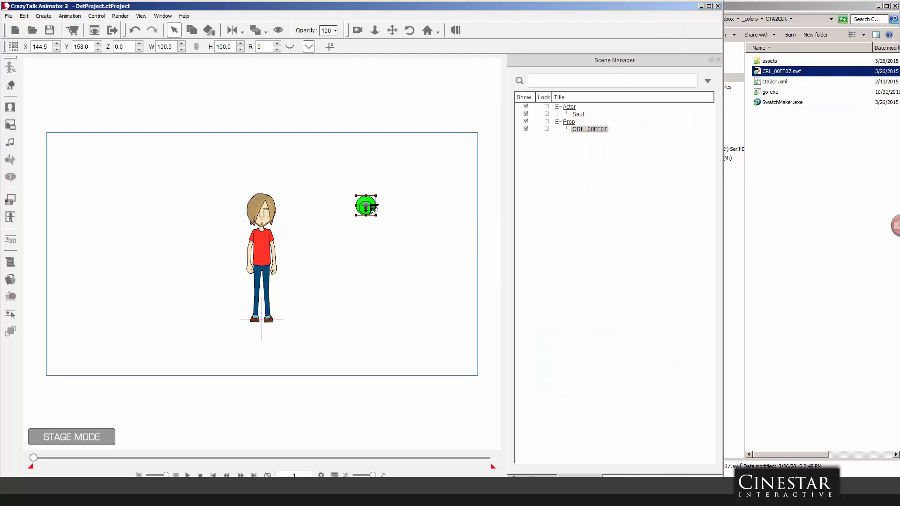
left_click(11, 86)
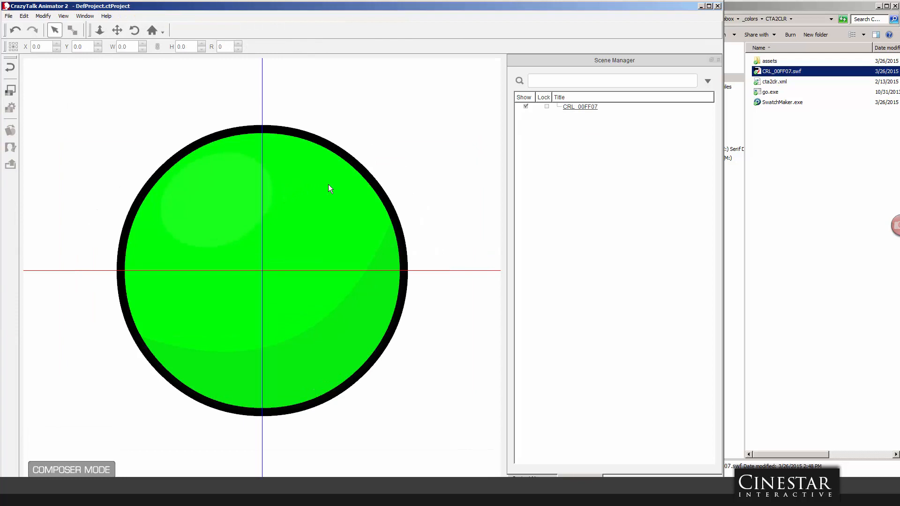
left_click(328, 186)
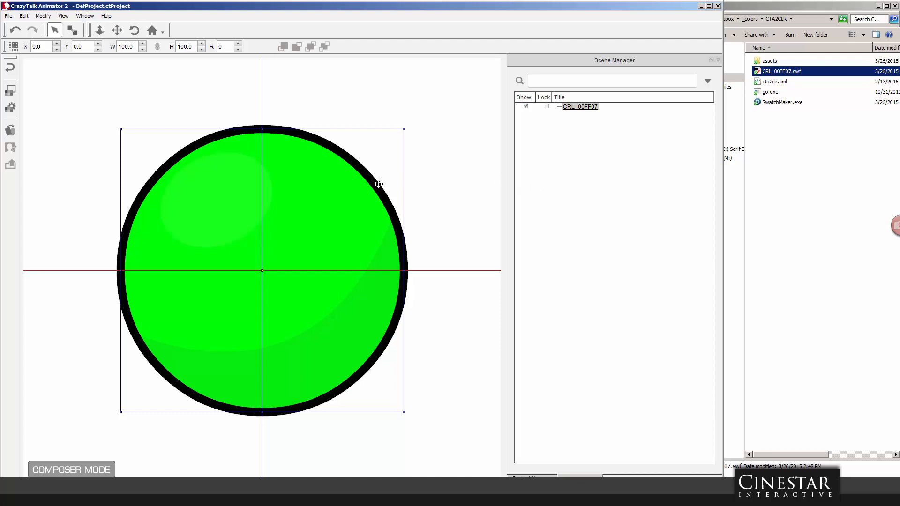
Assign the swatch's style index 0 to the Upper 01 group with the Vector Grouping Tool and return to the stage.
left_click(10, 108)
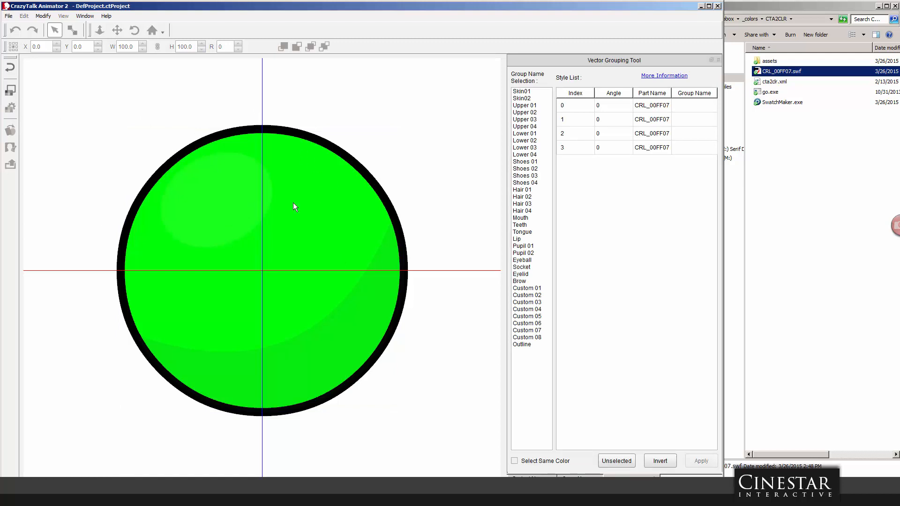
left_click(649, 106)
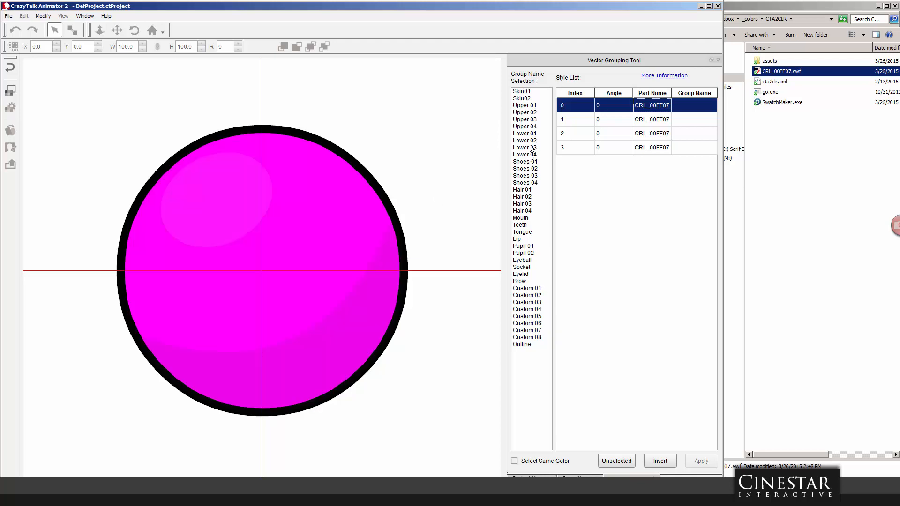
left_click(530, 106)
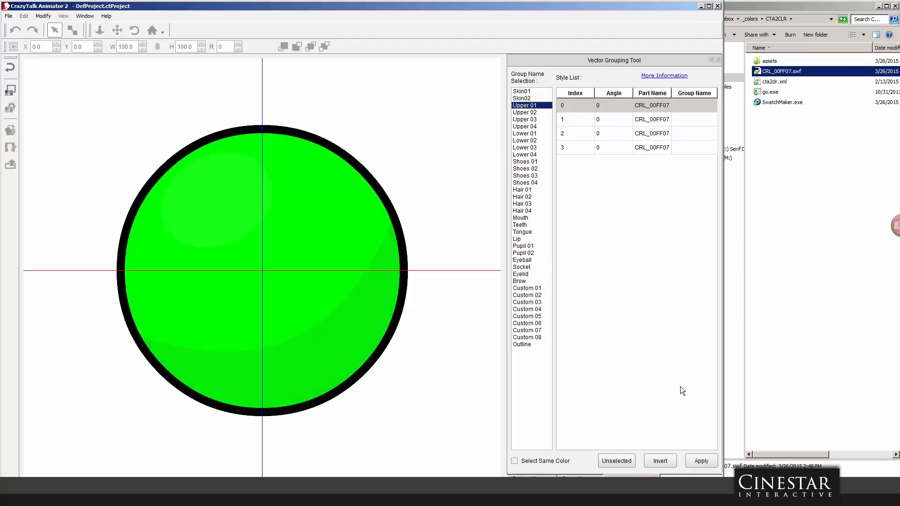
left_click(708, 459)
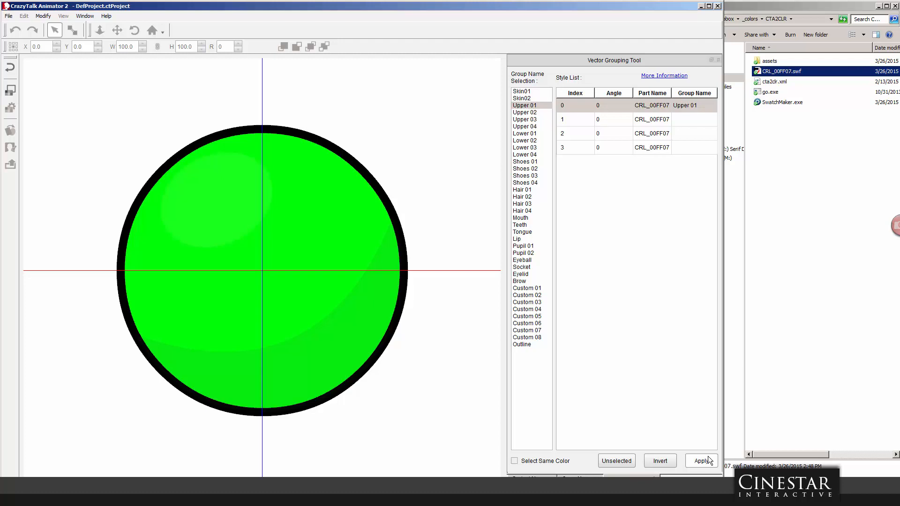
left_click(11, 68)
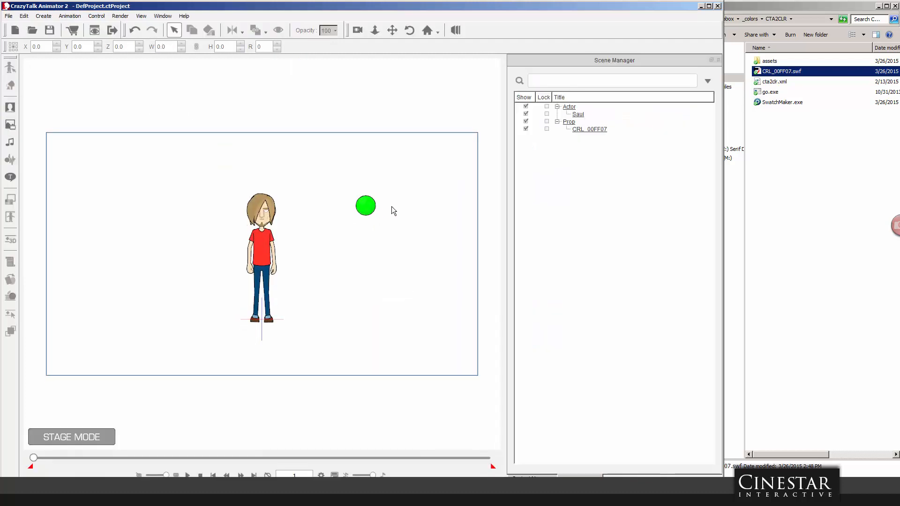
Move the green swatch prop to about X 94, Y 208 and apply its colour to Saul's shirt.
left_click(370, 204)
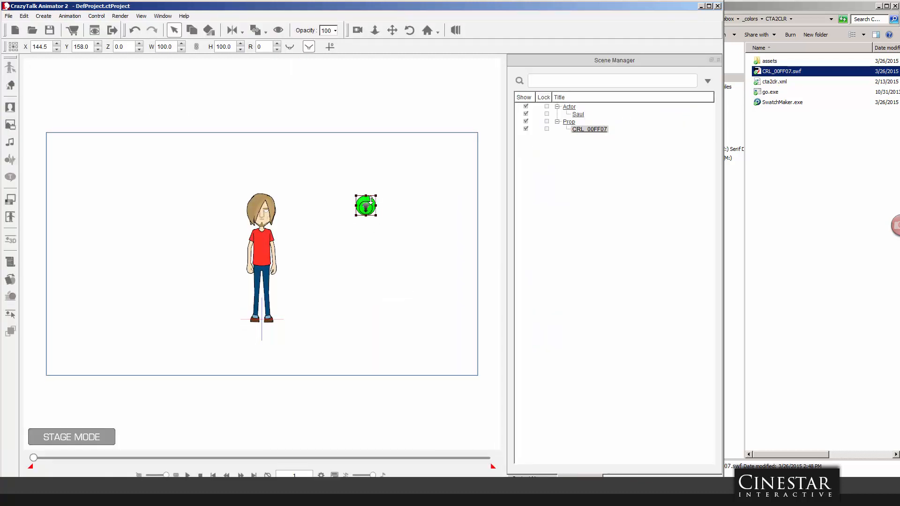
left_click_drag(370, 201, 338, 164)
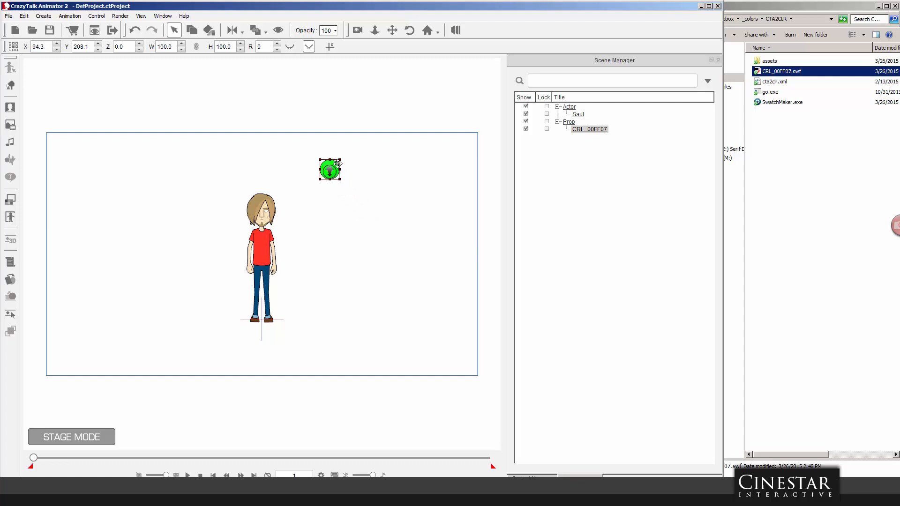
left_click(208, 31)
left_click(255, 208)
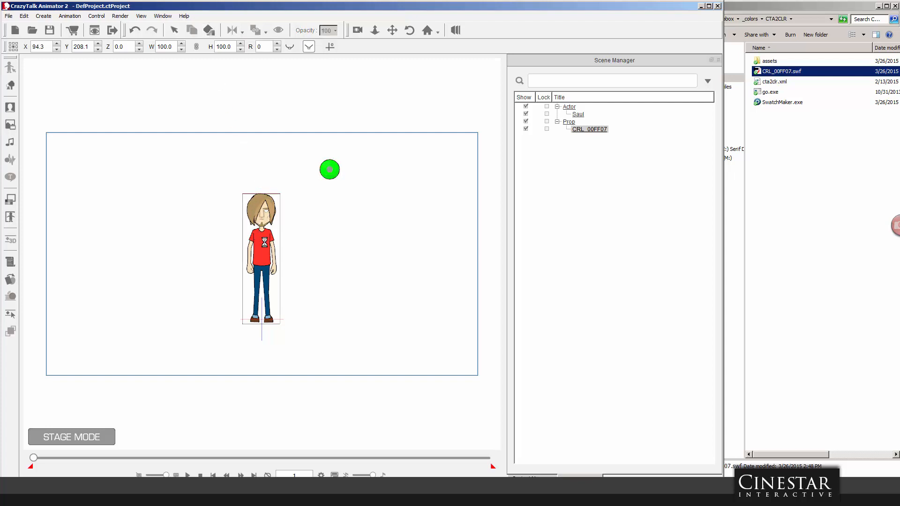
left_click(259, 234)
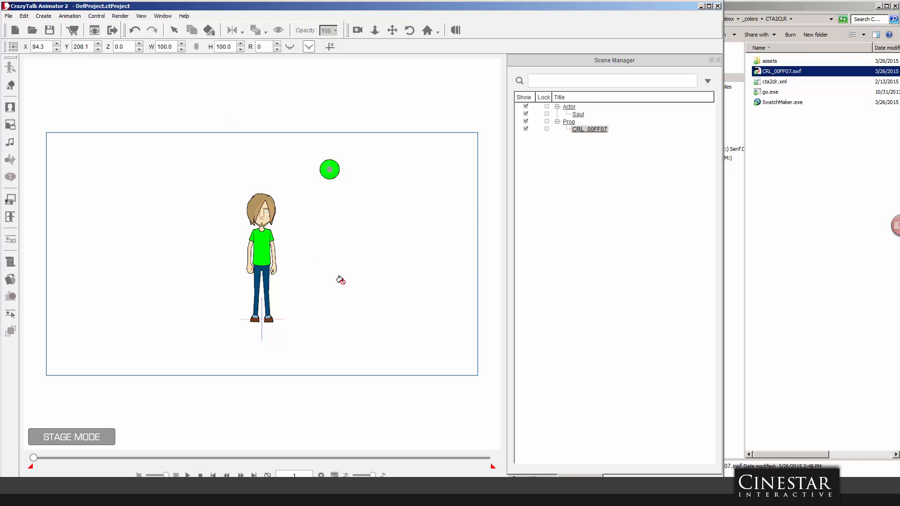
Select Saul and turn him through his view angles to examine the shirt colour from every side.
left_click(177, 30)
left_click(256, 235)
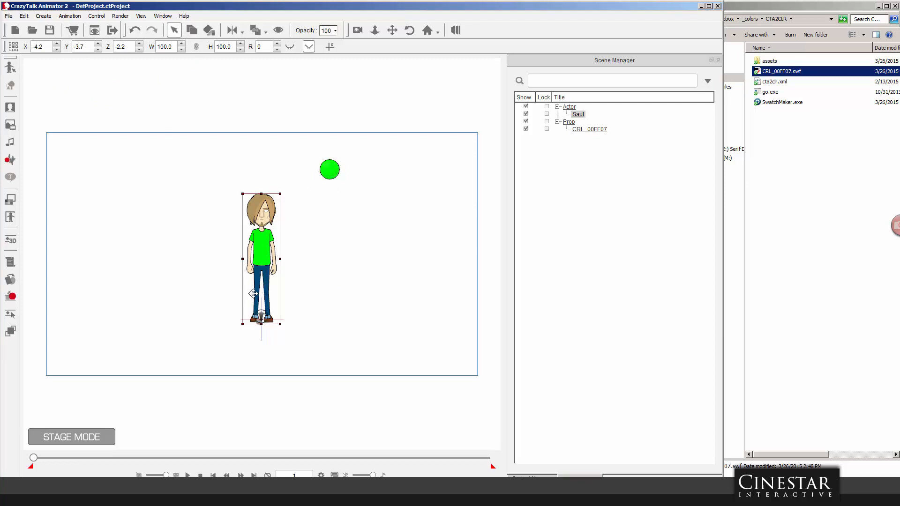
key("Right")
key("Right")
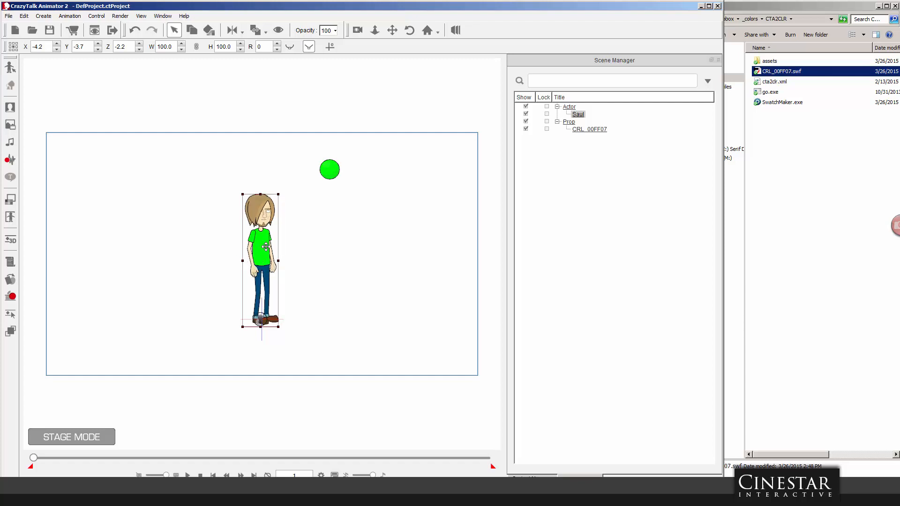
key("Right")
key("Right")
key("Right")
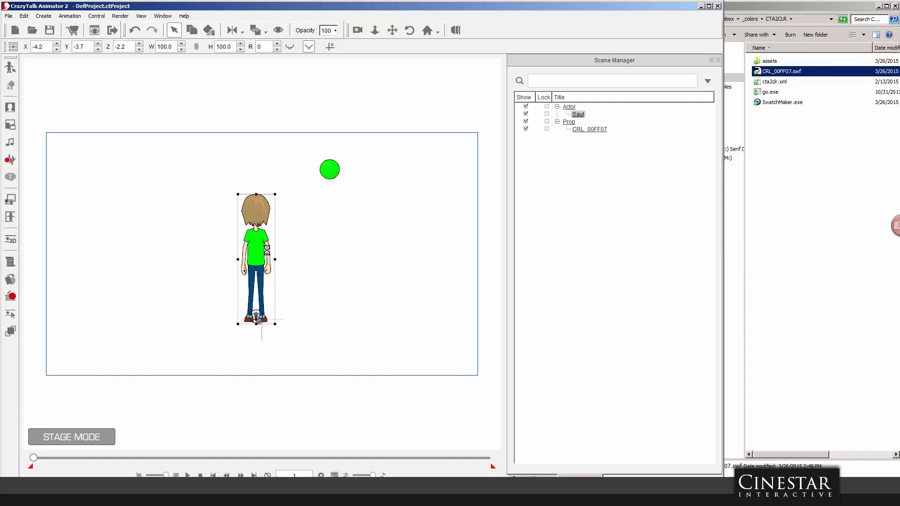
key("Right")
key("Right")
key("Right")
key("Right")
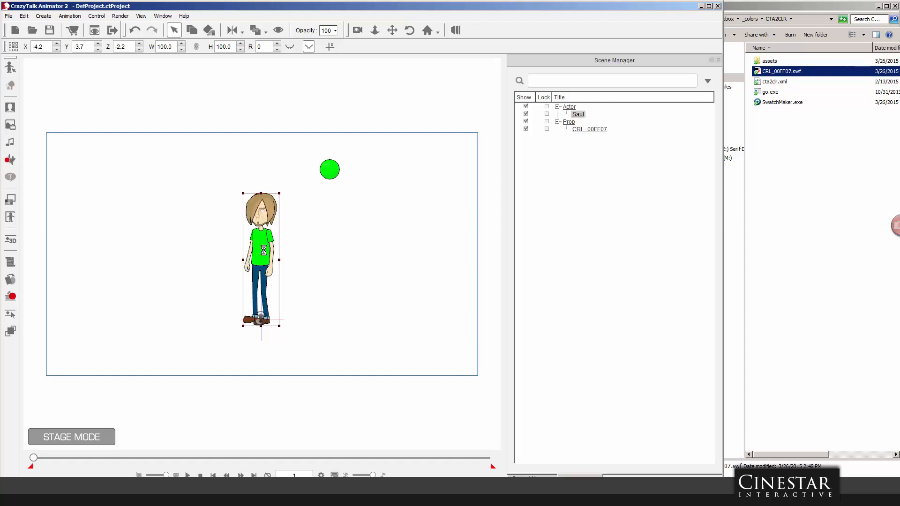
Reassign the swatch prop's style index 0 to the Lower 03 group in the composer and return to the stage.
left_click(334, 168)
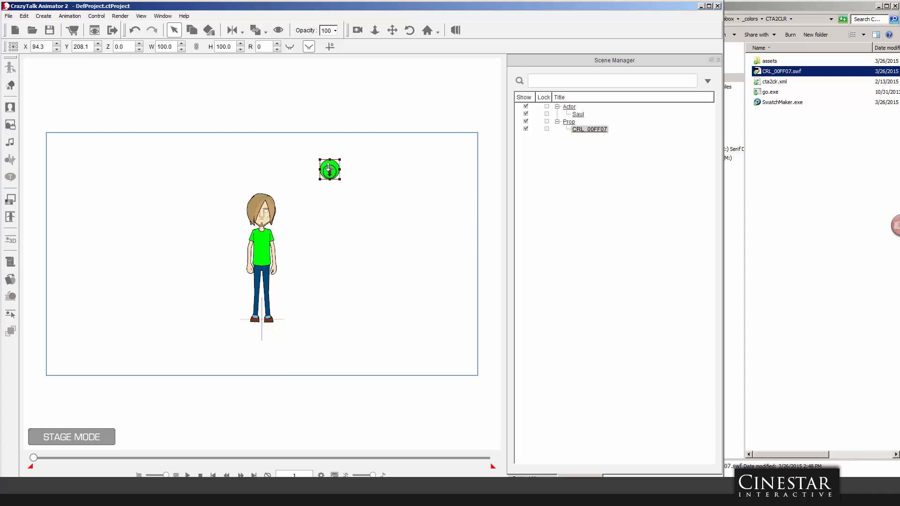
left_click(11, 86)
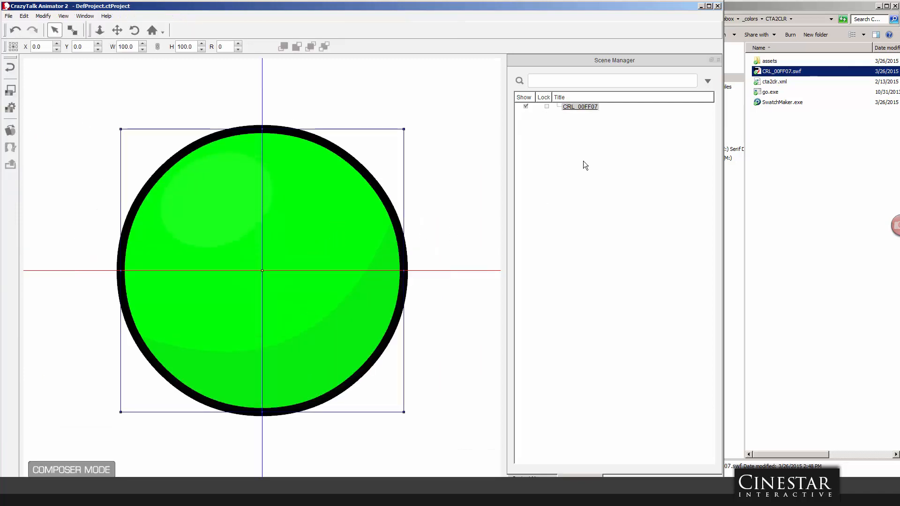
left_click(7, 110)
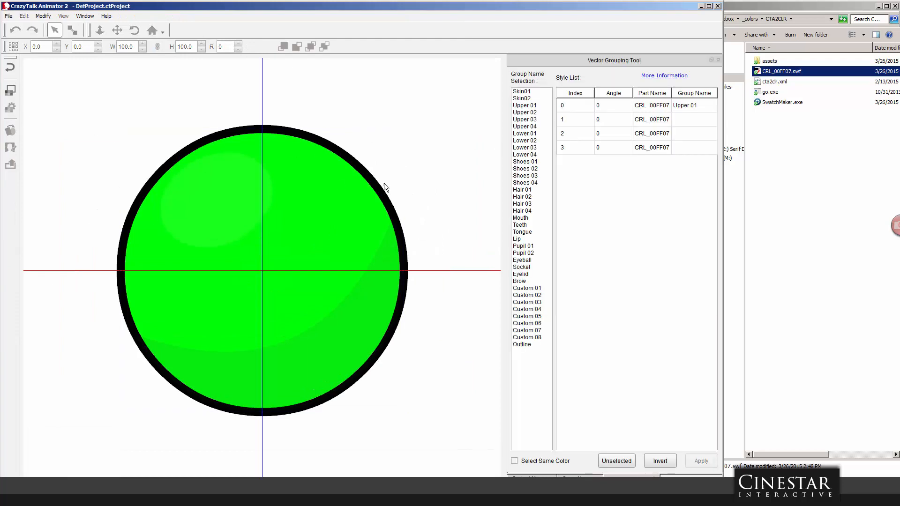
left_click(646, 105)
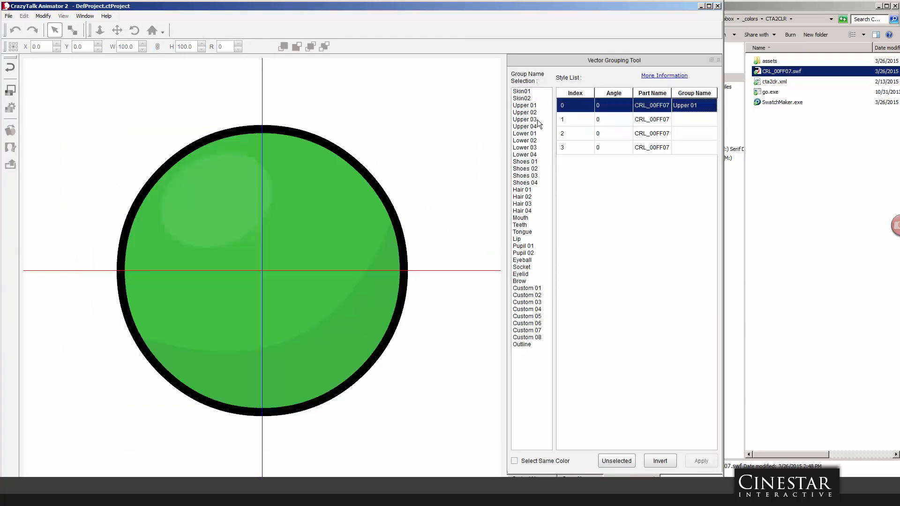
left_click(531, 150)
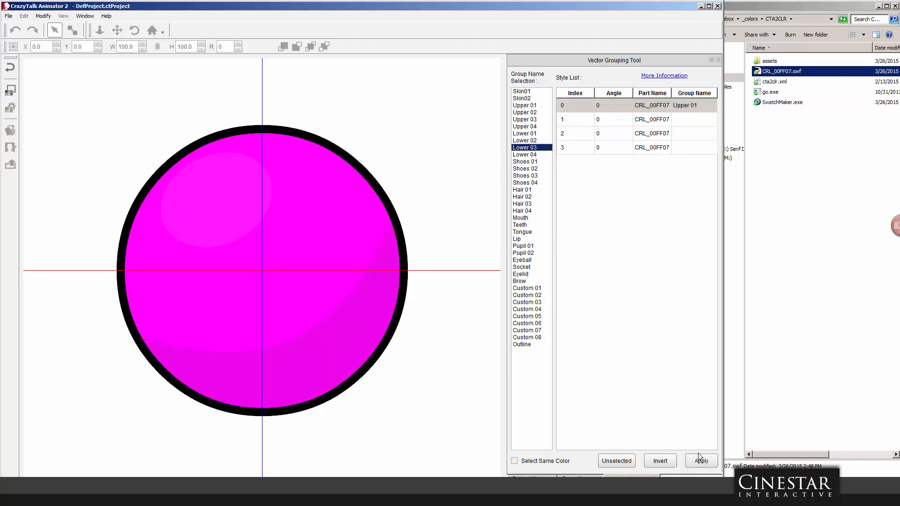
left_click(700, 459)
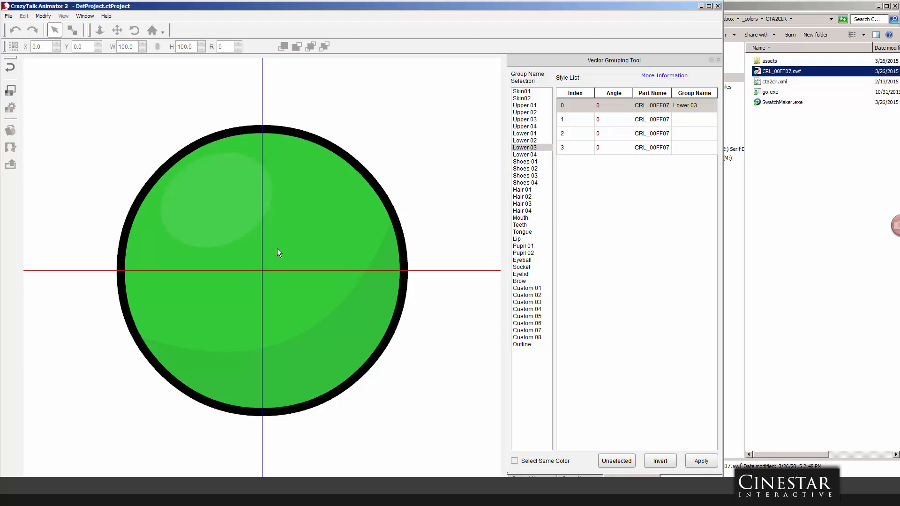
left_click(15, 67)
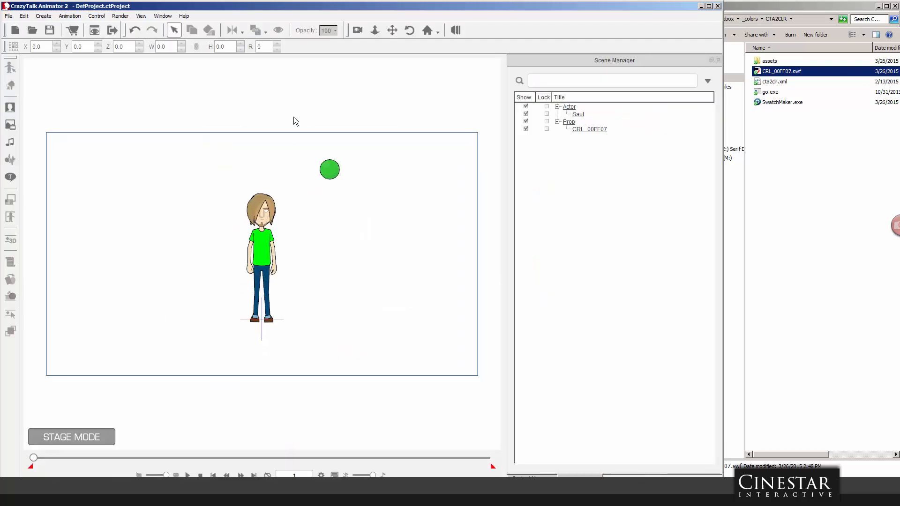
Apply the green swatch prop's colour to Saul's trousers and return to the selection tool.
left_click(265, 246)
left_click(331, 171)
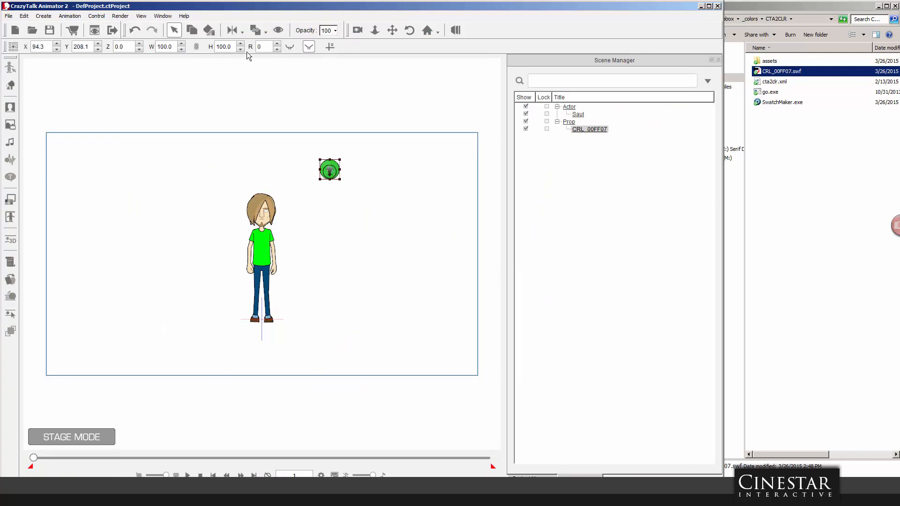
left_click(209, 32)
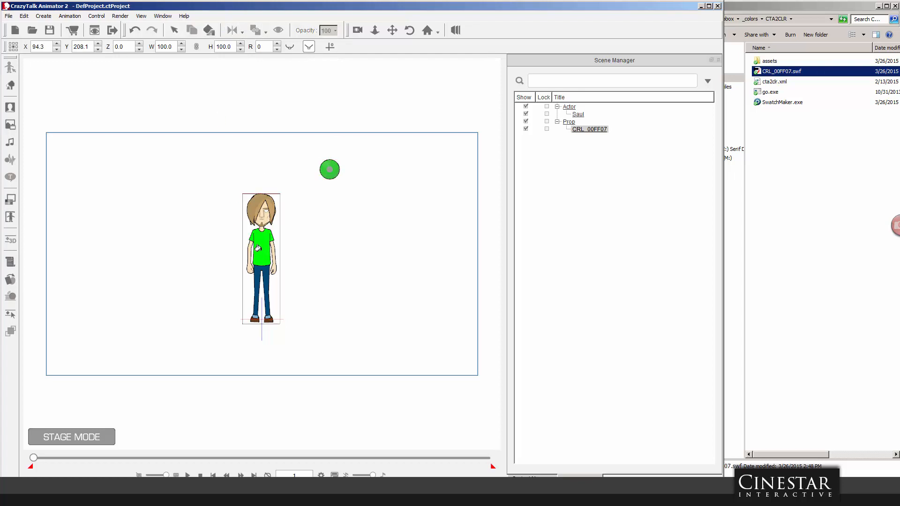
left_click(261, 281)
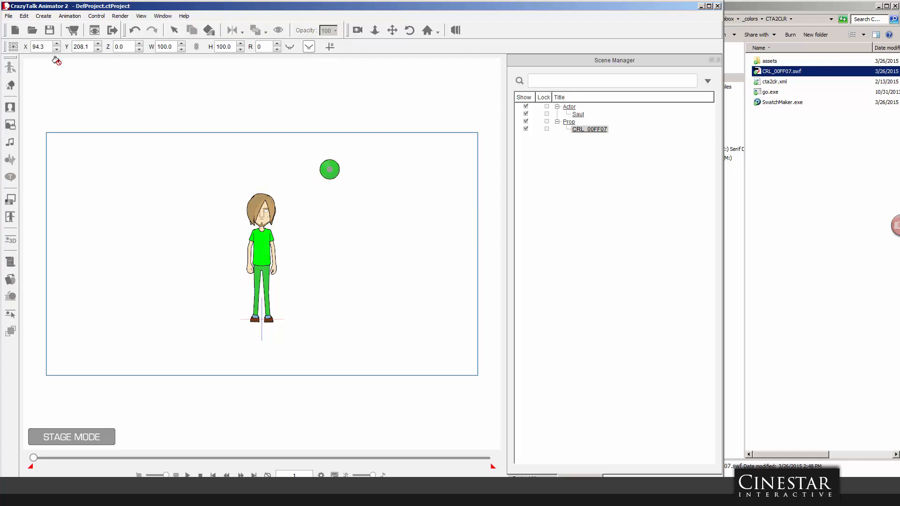
left_click(175, 30)
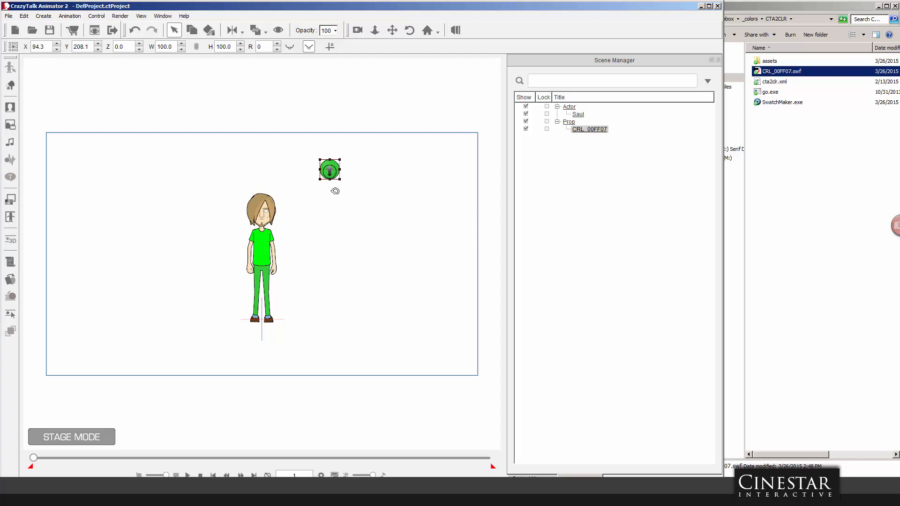
Move the green swatch prop to about X 195, Y 220 and delete it from the stage.
left_click(342, 223)
left_click(330, 173)
left_click_drag(345, 160, 409, 157)
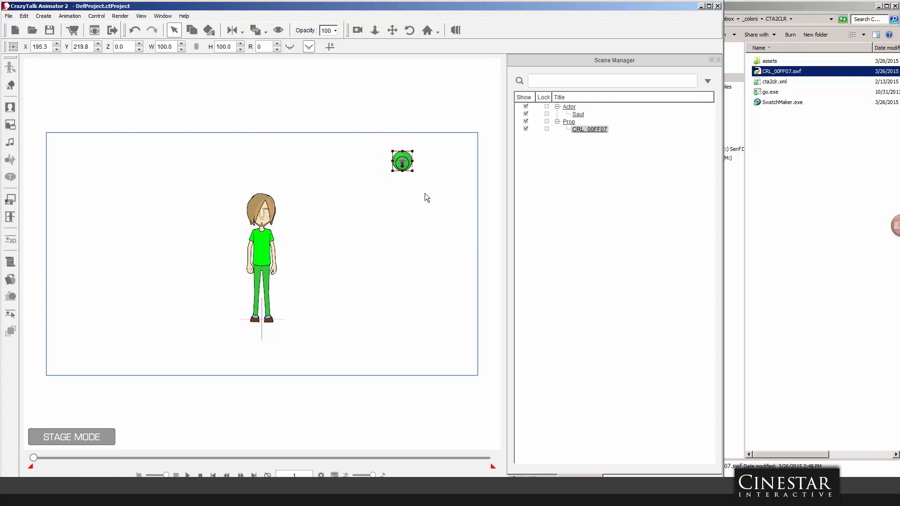
key("Delete")
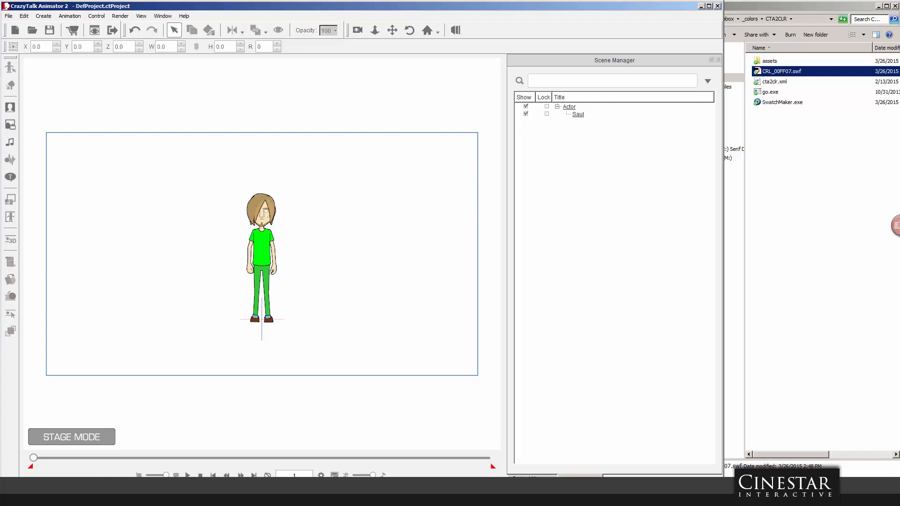
Switch to CTA Swatch Maker, generate an orange FF7F00 swatch and place CRL_FF7F00.swf on the stage at about X 112, Y 176.
key("alt+Tab")
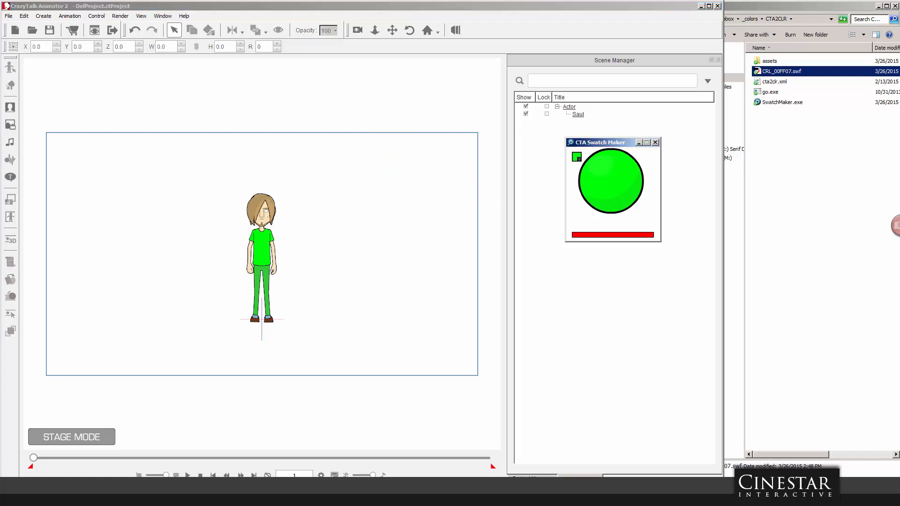
left_click(579, 158)
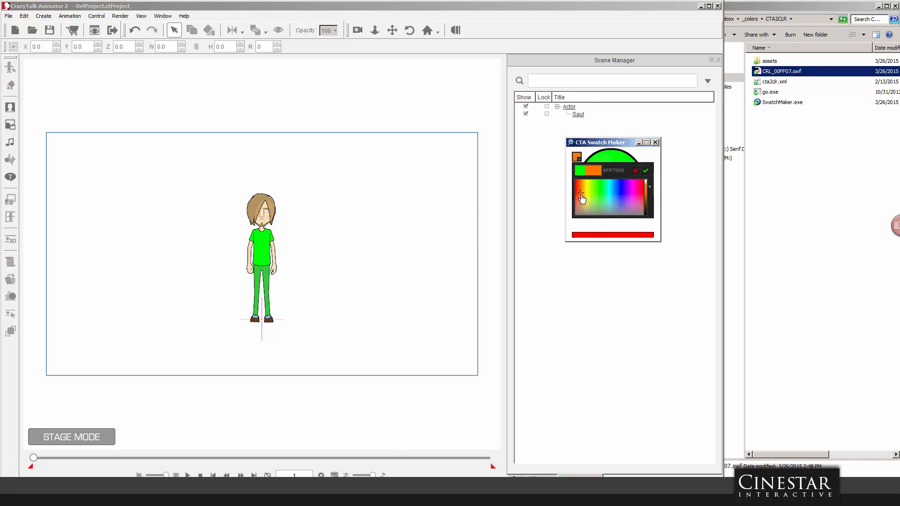
left_click(645, 171)
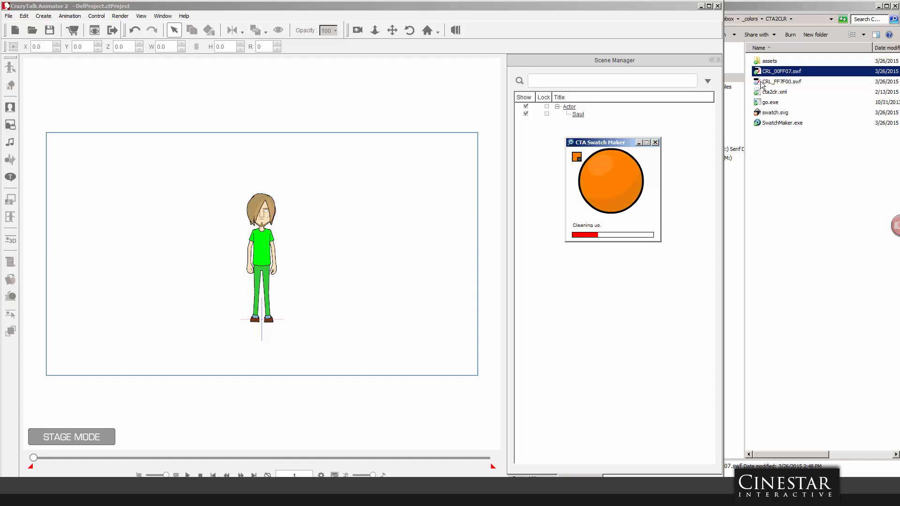
left_click(759, 82)
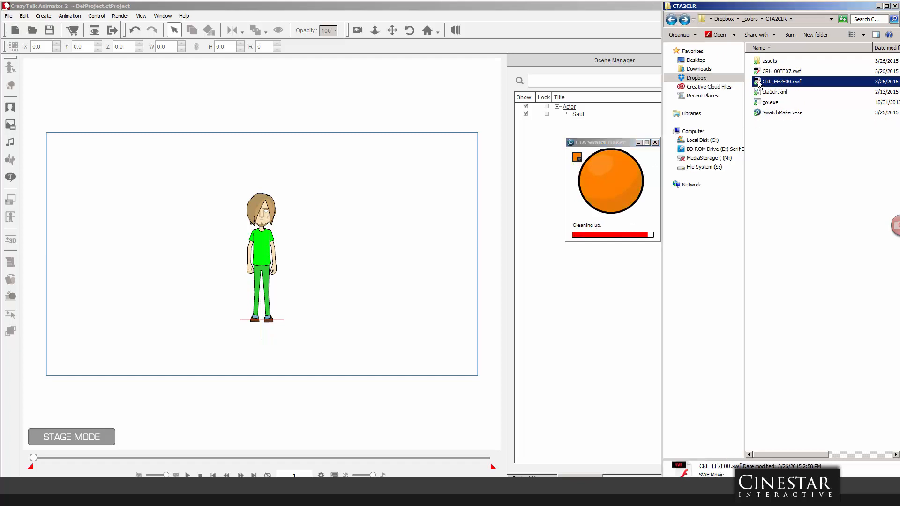
left_click_drag(759, 84, 343, 184)
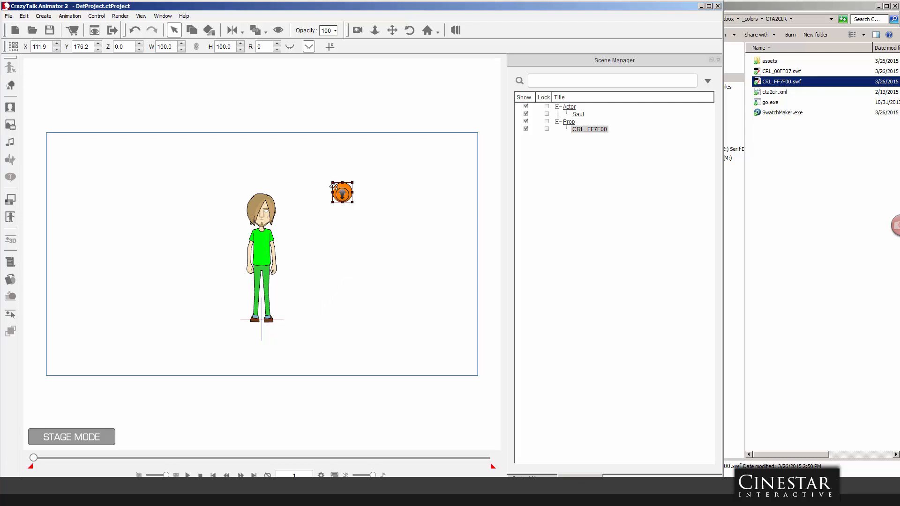
Assign the orange swatch's style index 0 to the Hair 01 group in the composer and apply its colour to Saul's hair on the stage.
left_click(11, 86)
left_click(352, 203)
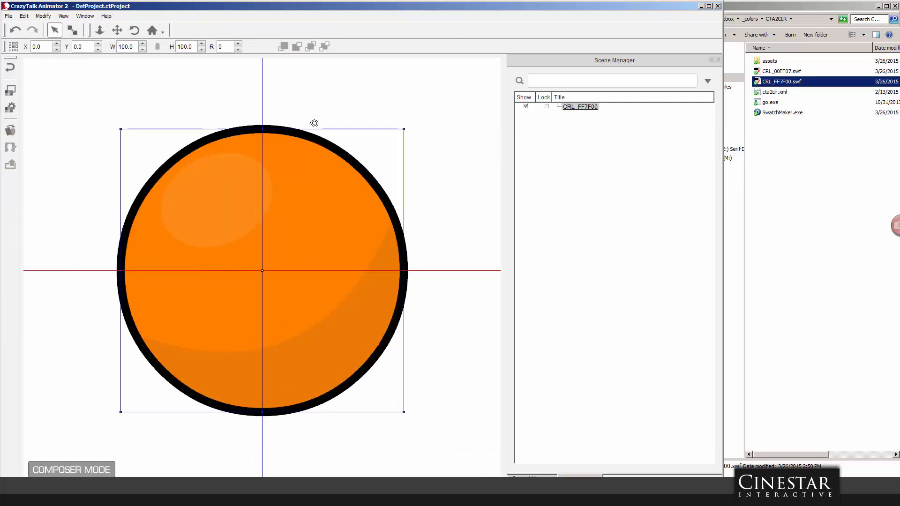
left_click(10, 108)
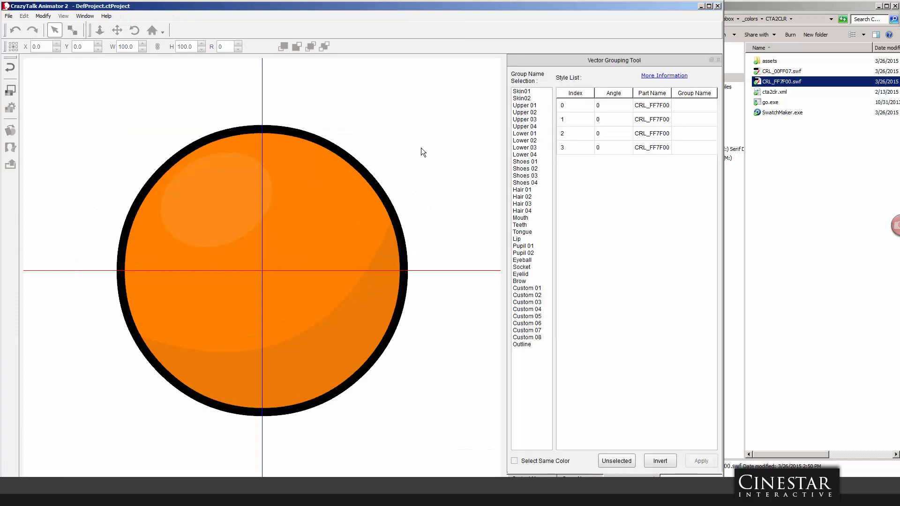
left_click(608, 109)
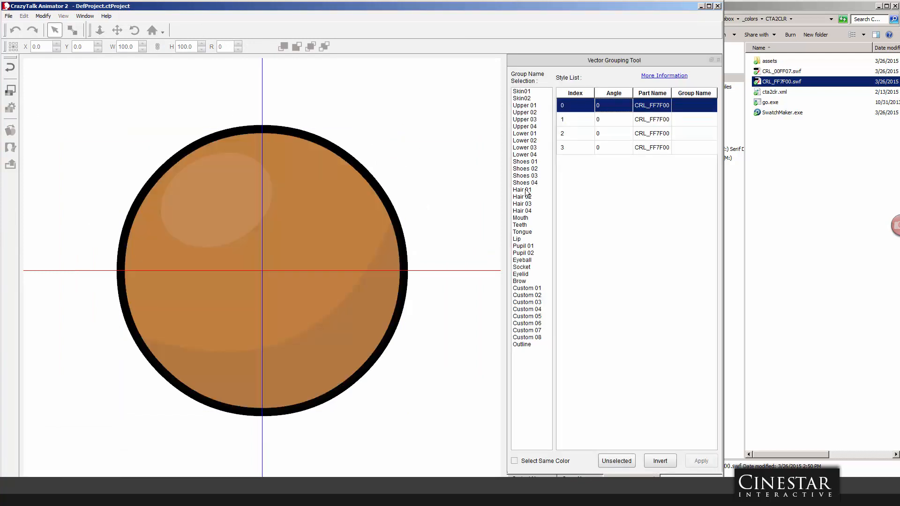
left_click(526, 190)
left_click(698, 461)
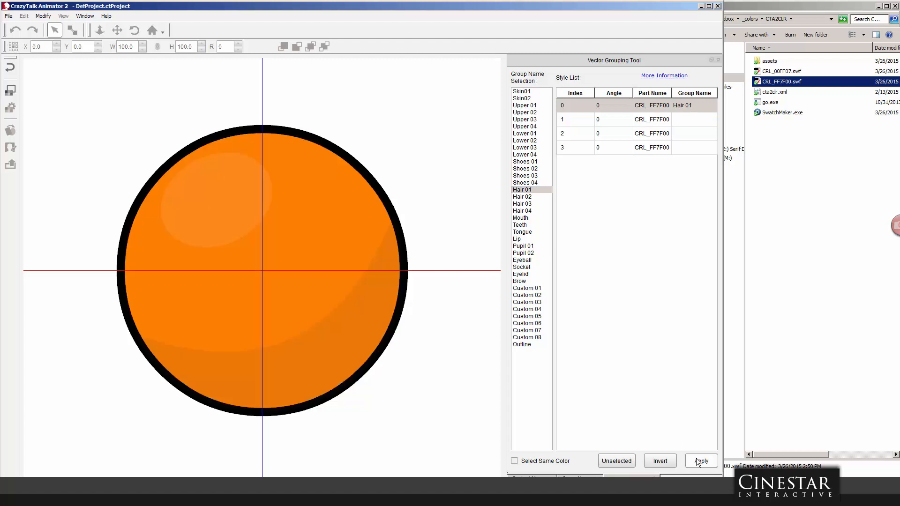
left_click(10, 67)
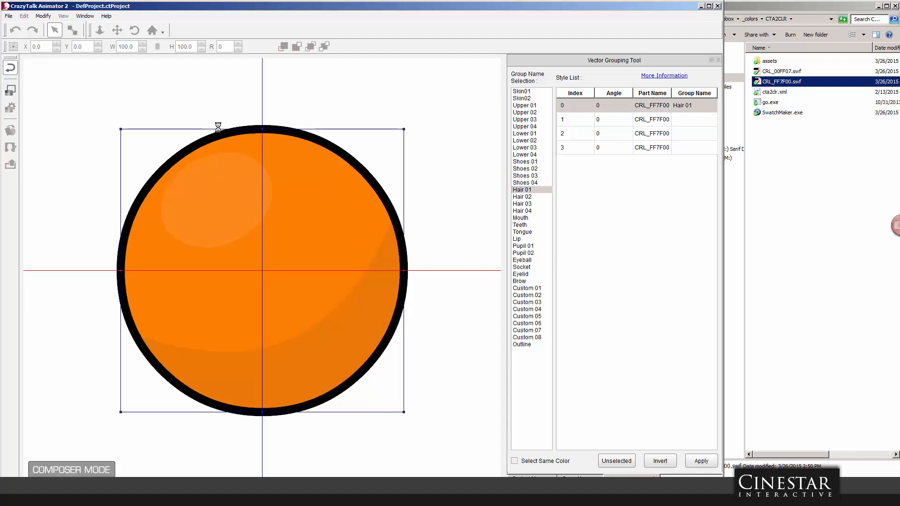
left_click(339, 195)
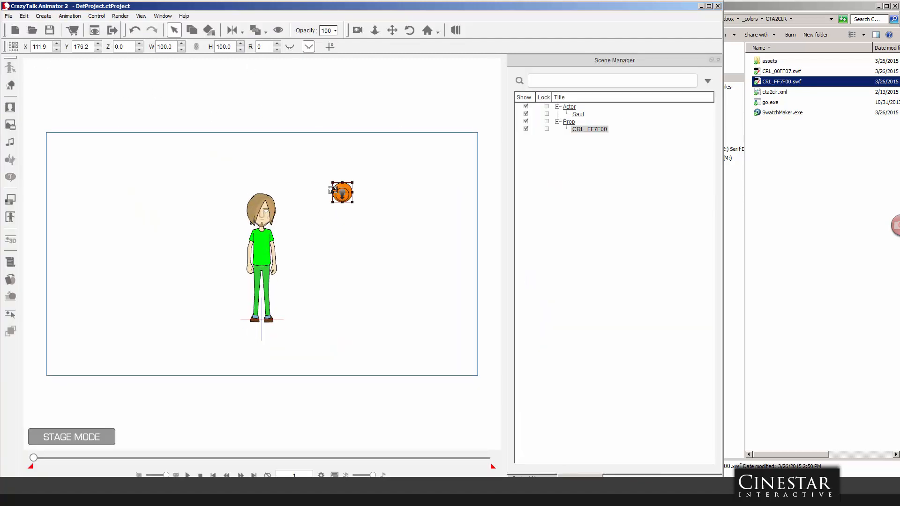
left_click(260, 195)
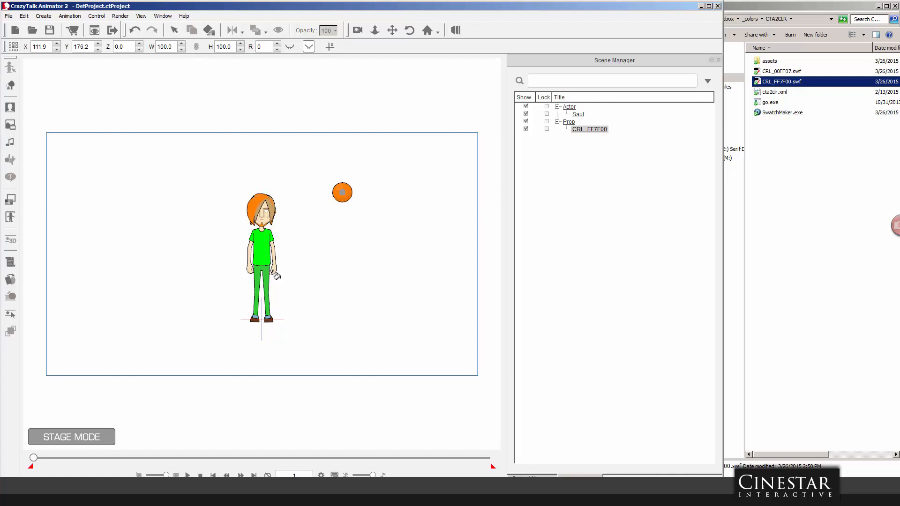
Generate a darker orange DC6D00 swatch in CTA Swatch Maker and place CRL_DC6D00.swf on the stage at about X 156, Y 183.
left_click(812, 160)
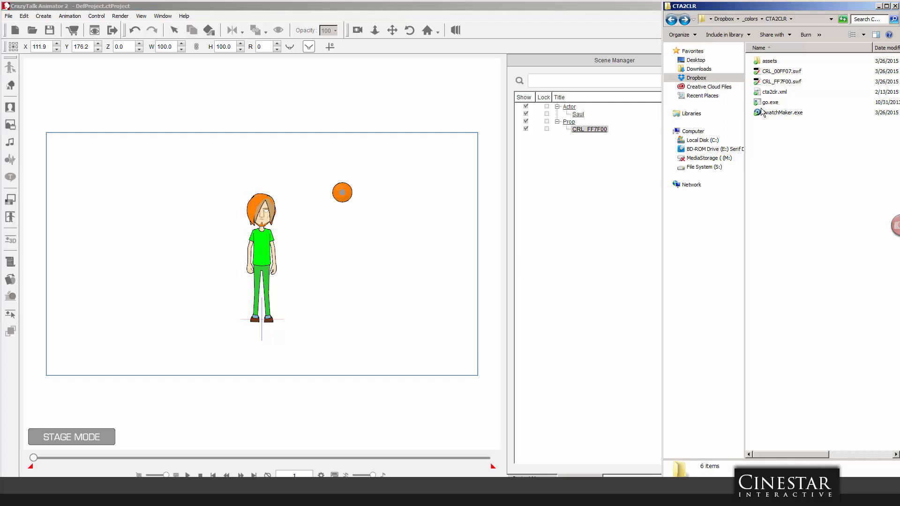
double_click(781, 112)
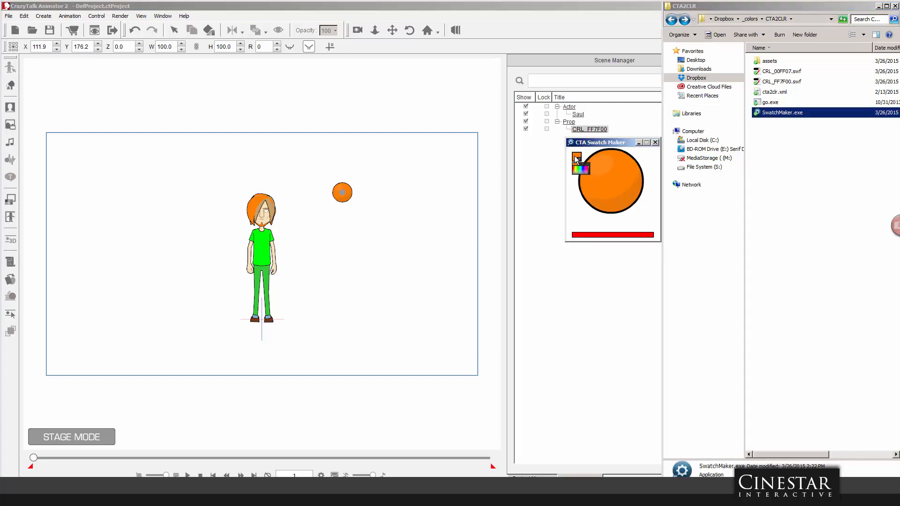
left_click(575, 159)
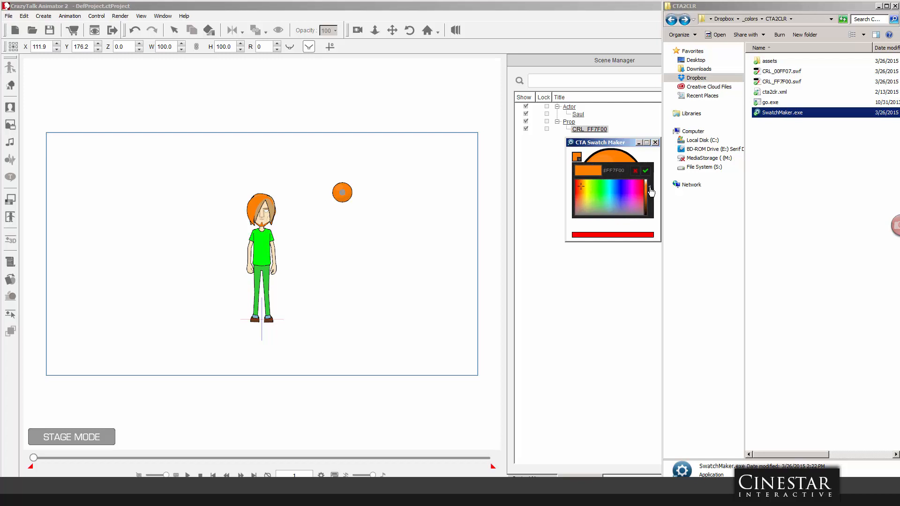
left_click_drag(651, 193, 652, 200)
left_click(646, 172)
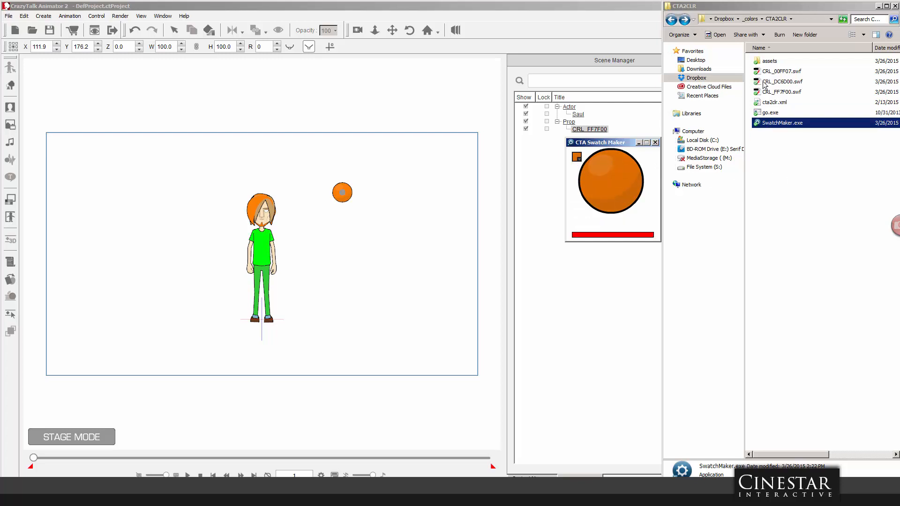
left_click_drag(773, 84, 374, 188)
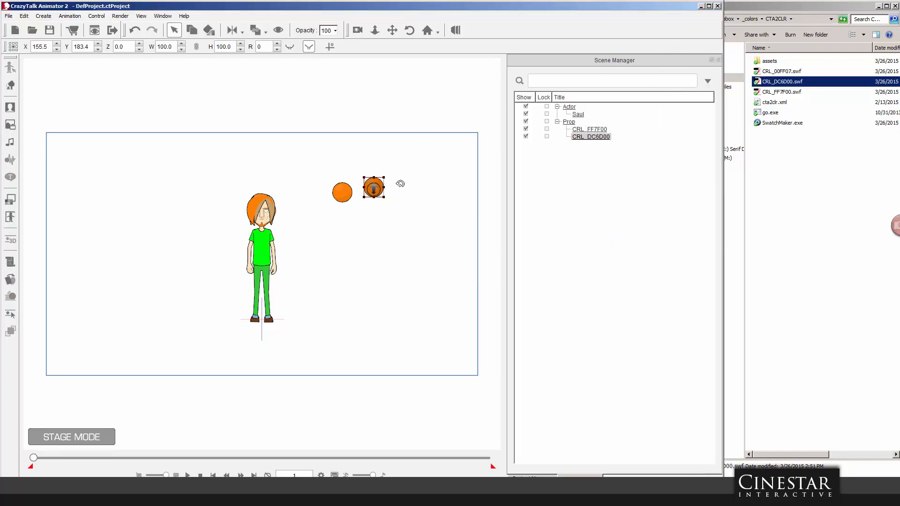
left_click(417, 189)
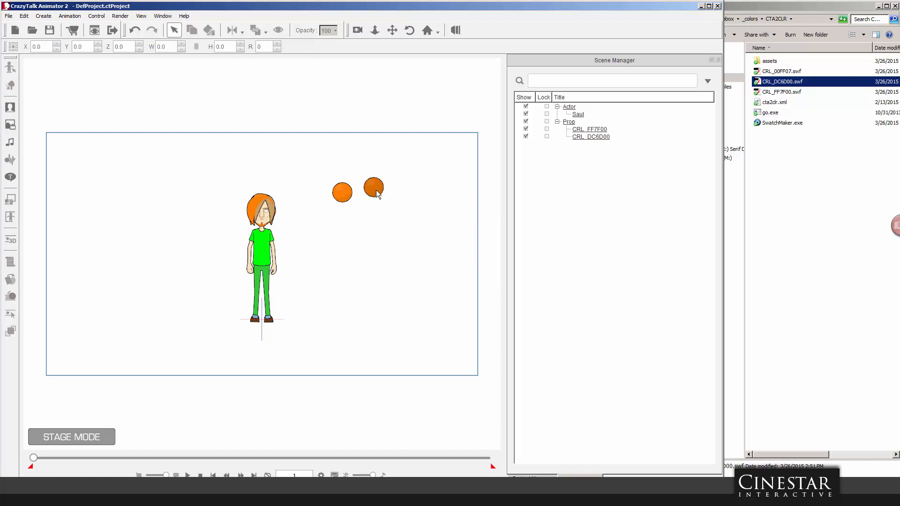
Assign the darker orange swatch's style index 0 to the Hair 02 group with the Vector Grouping Tool and return to the stage.
left_click(374, 188)
left_click(10, 85)
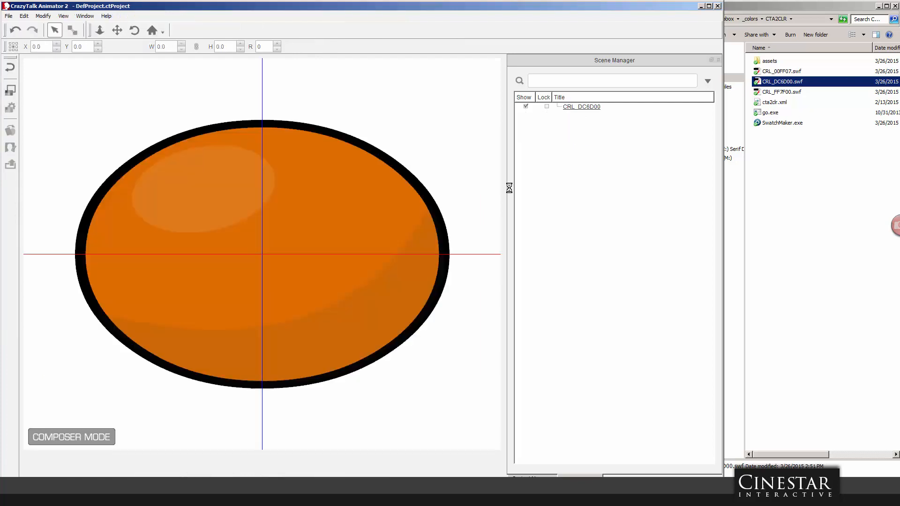
left_click(11, 107)
left_click(623, 105)
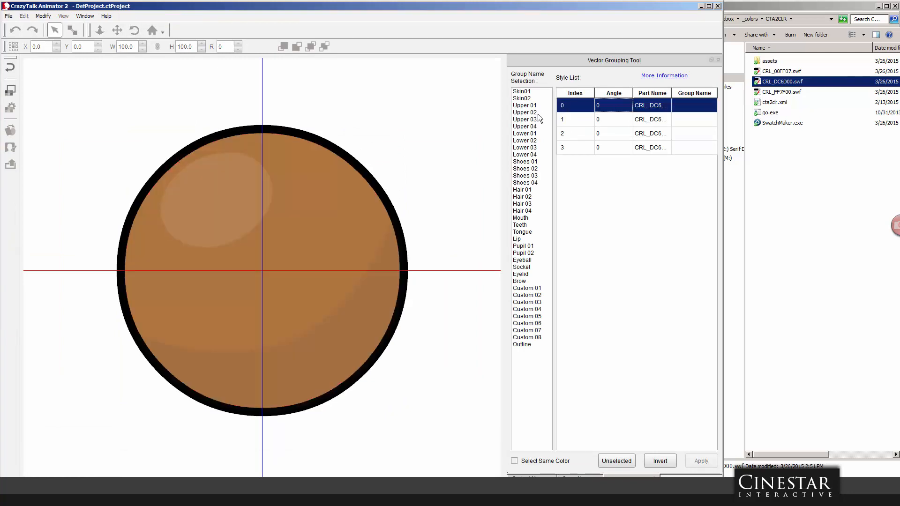
left_click(528, 198)
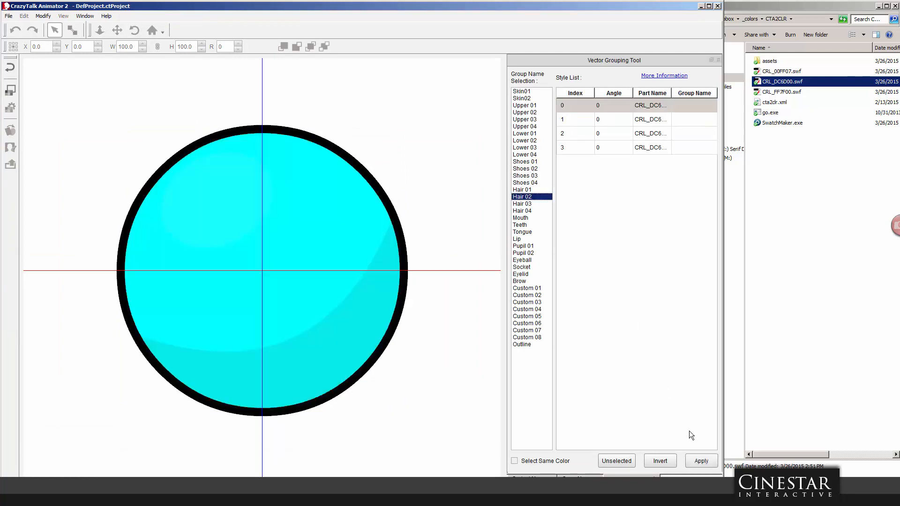
left_click(708, 464)
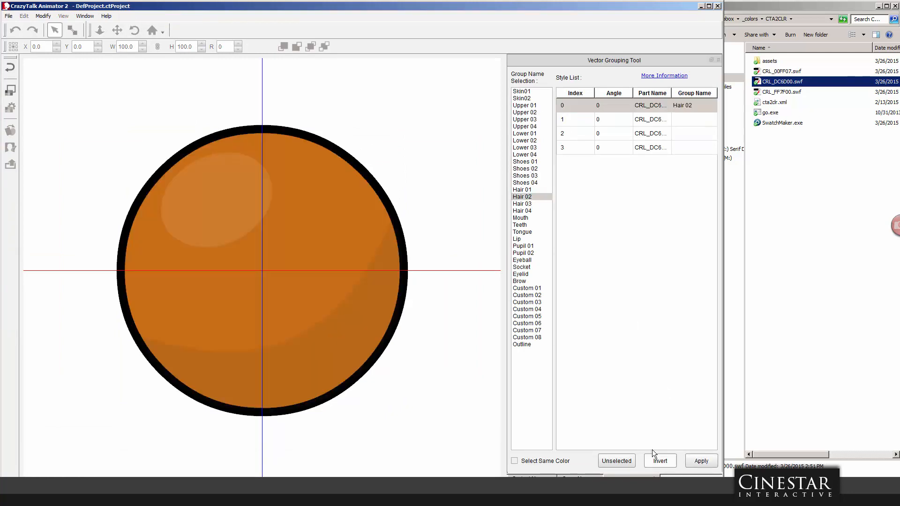
left_click(9, 67)
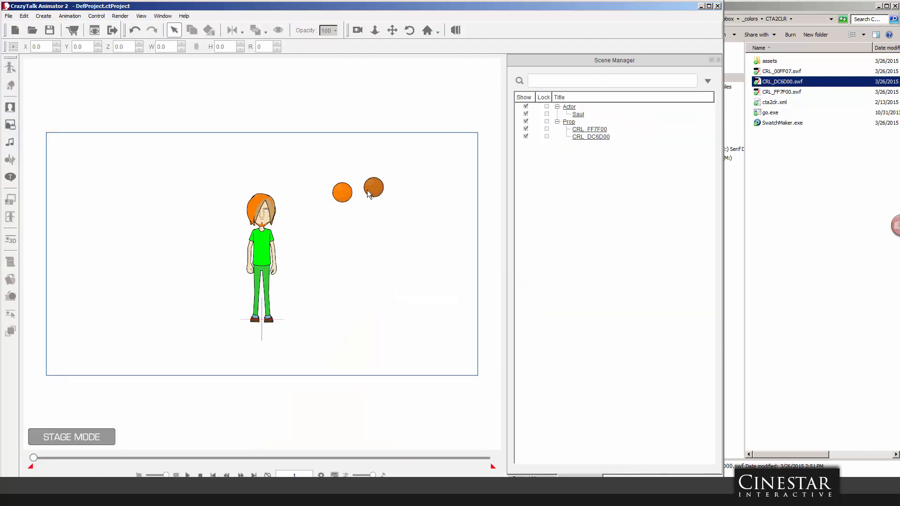
Apply the darker orange swatch's colour to the Hair 02 parts of Saul's hair and return to the selection tool.
left_click(370, 187)
left_click(209, 31)
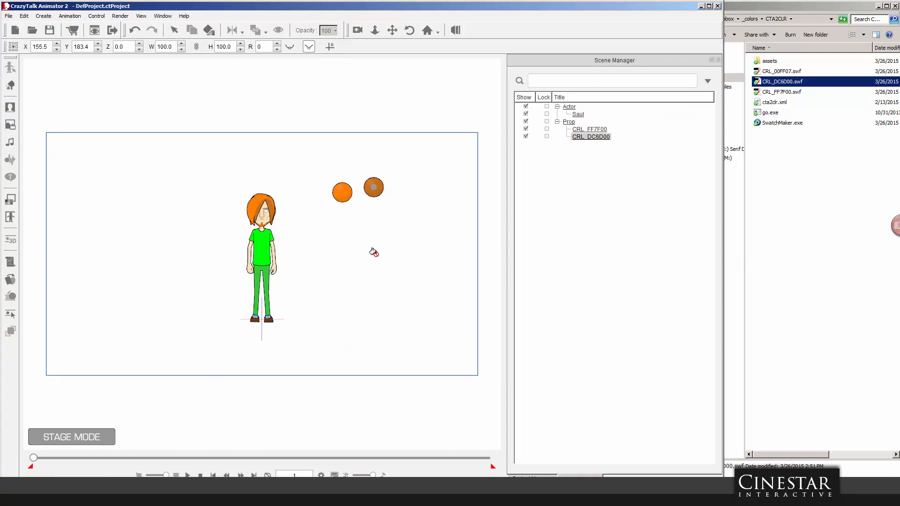
left_click(174, 30)
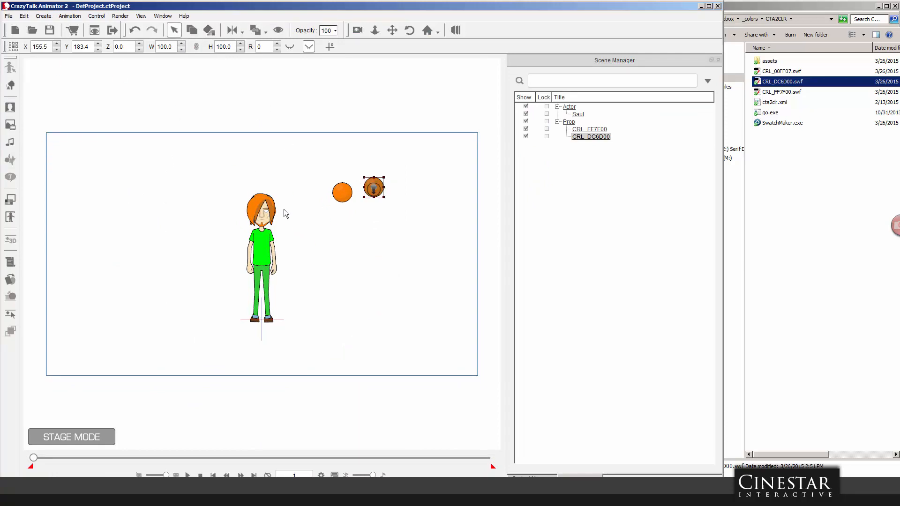
Select Saul and turn him through his view angles to examine the new hair and trouser colours from every side.
left_click(265, 243)
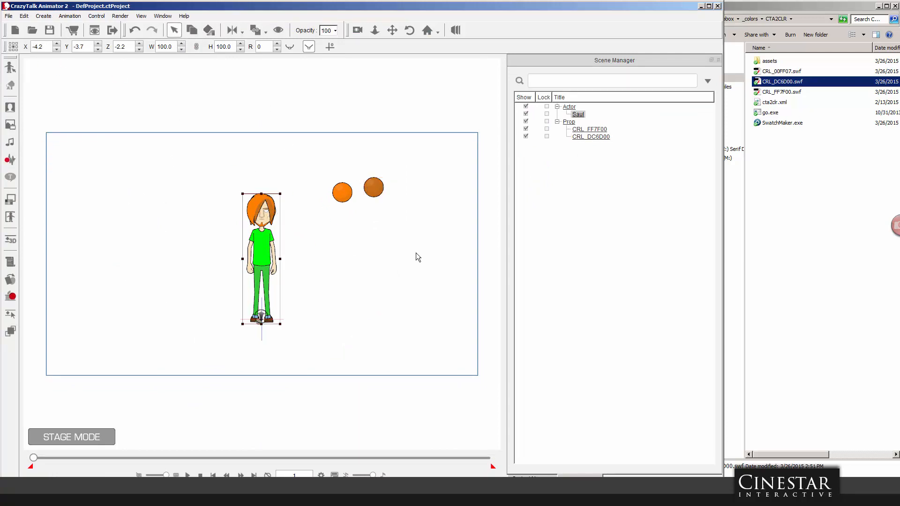
key("2")
key("3")
key("4")
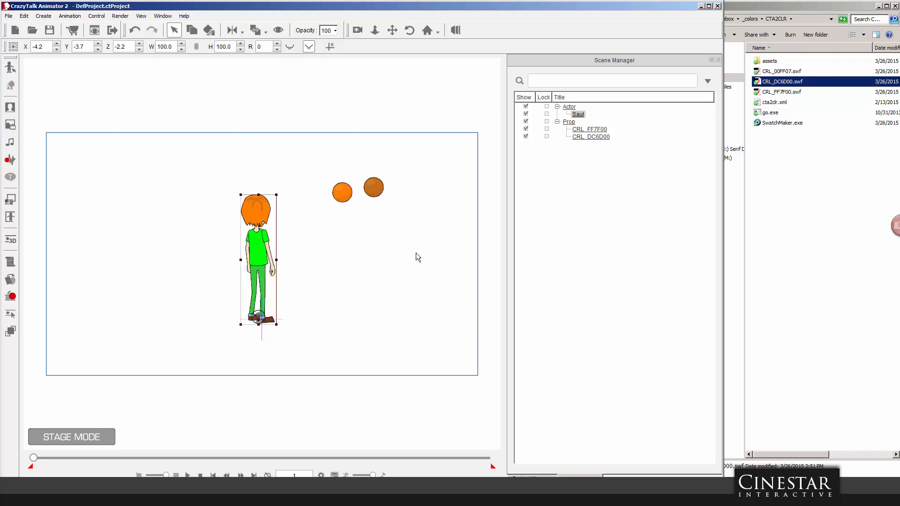
key("5")
key("6")
key("7")
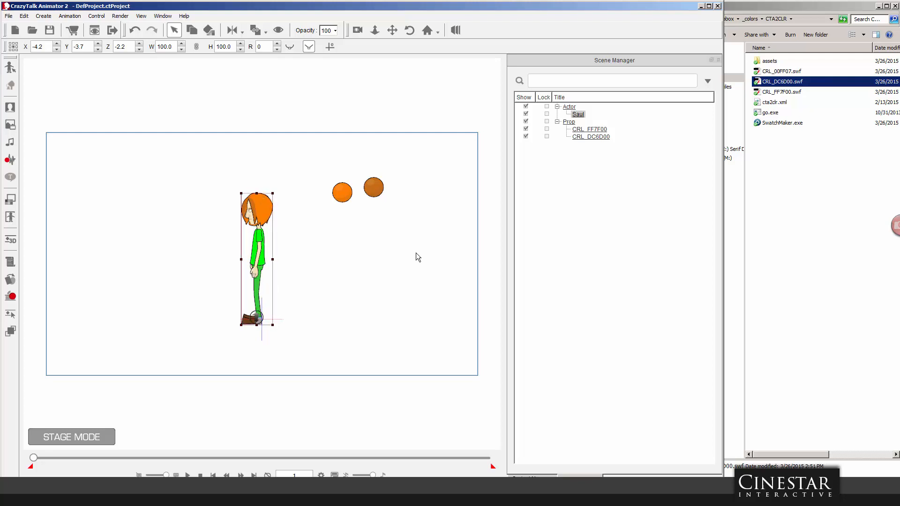
key("8")
key("1")
key("2")
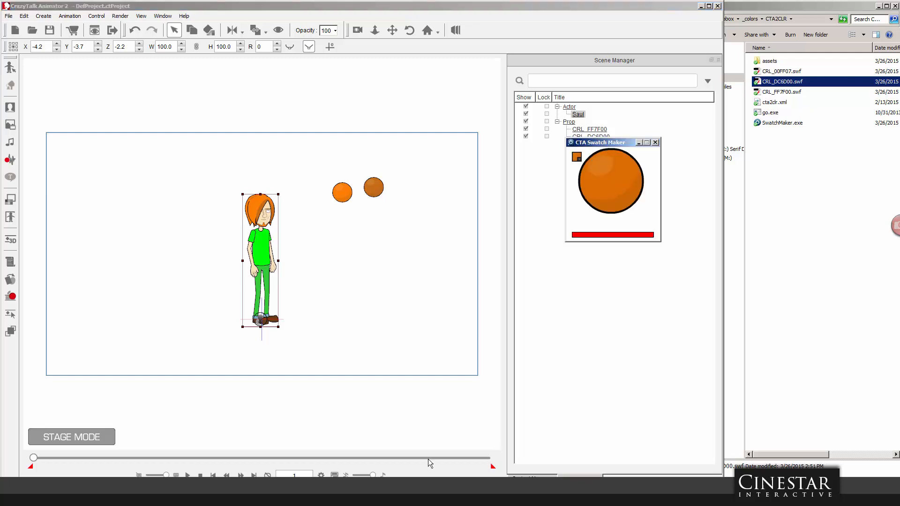
Generate a blue 204EDA swatch in CTA Swatch Maker and place CRL_204EDA.swf on the stage at about X 171, Y 114.
left_click(576, 158)
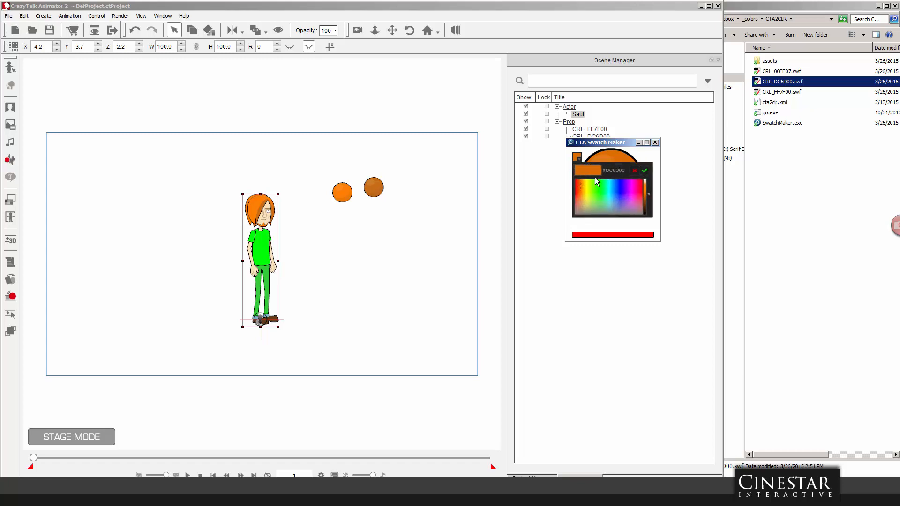
left_click(614, 192)
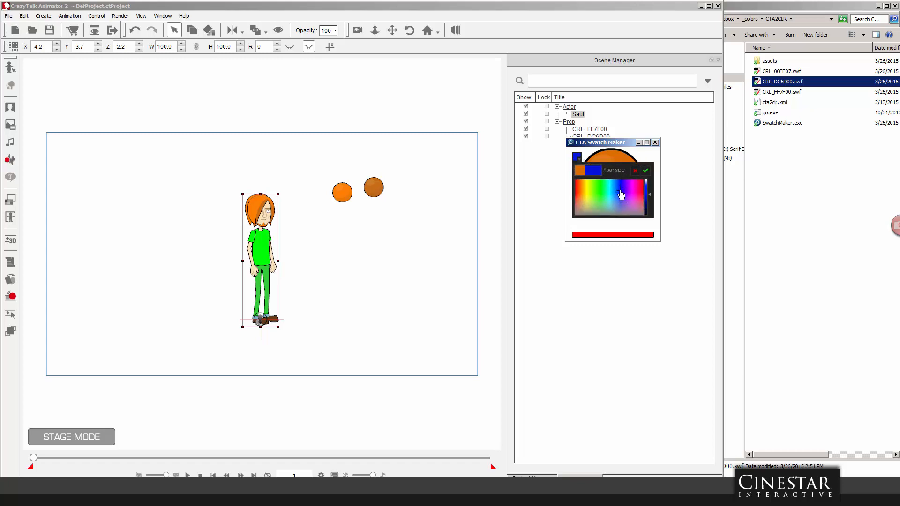
left_click(617, 189)
left_click(646, 172)
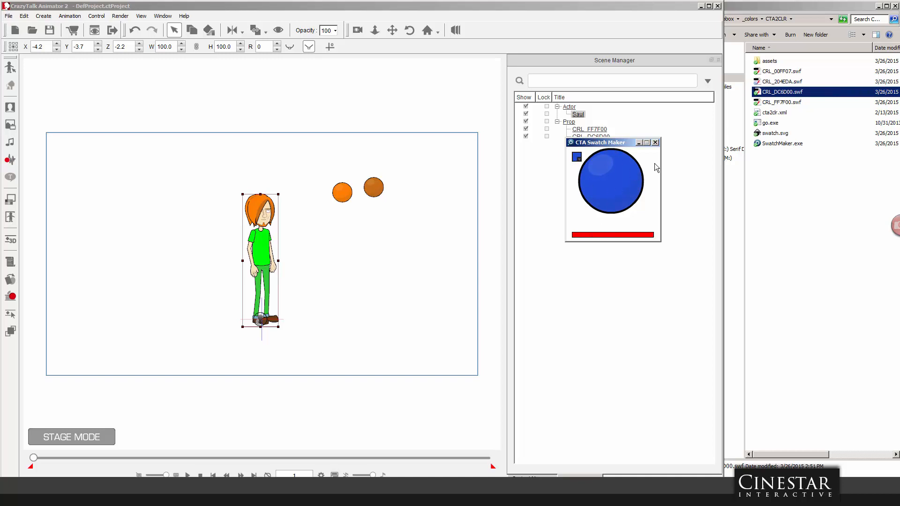
left_click(778, 82)
left_click_drag(778, 82, 387, 239)
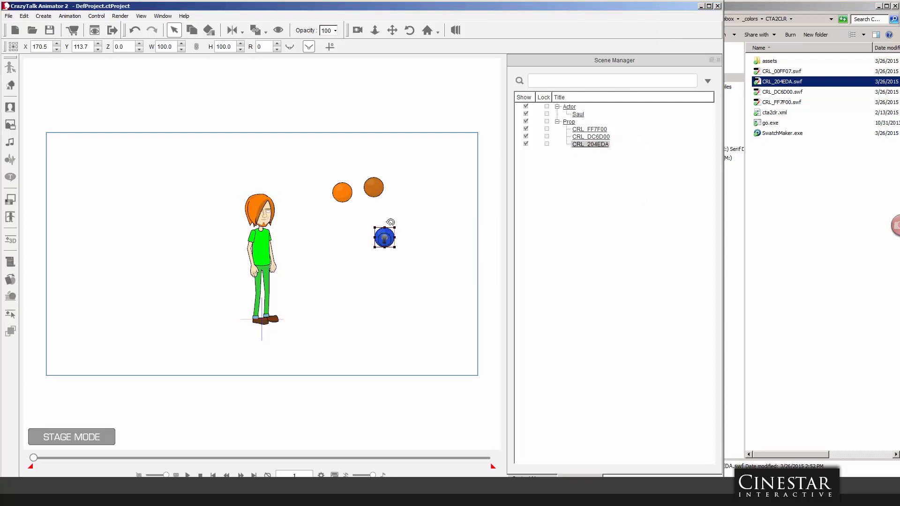
Assign the blue swatch's style index 0 to the Lower 03 group with the Vector Grouping Tool and return to the stage.
left_click(11, 86)
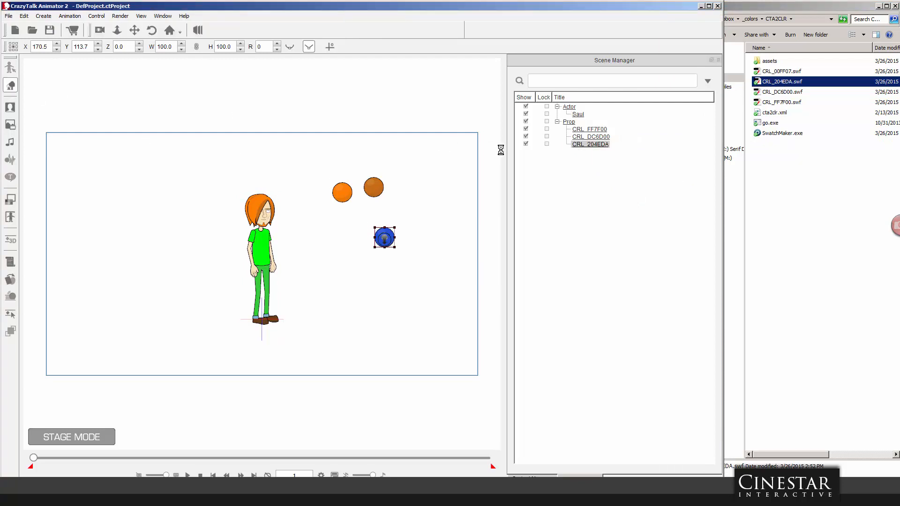
left_click(10, 108)
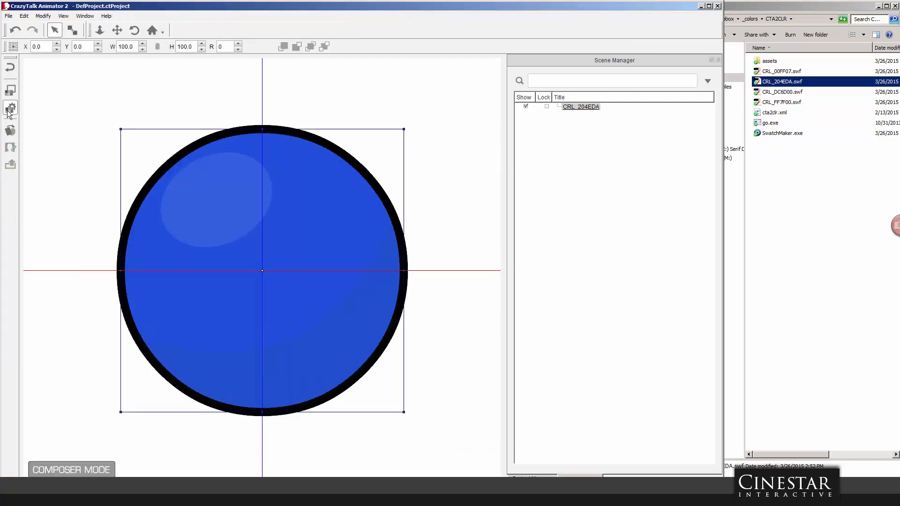
left_click(653, 106)
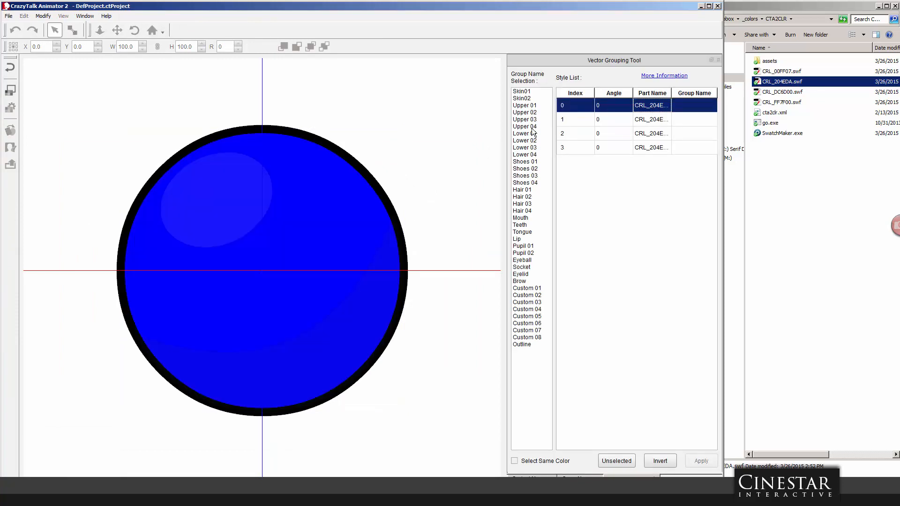
left_click(525, 148)
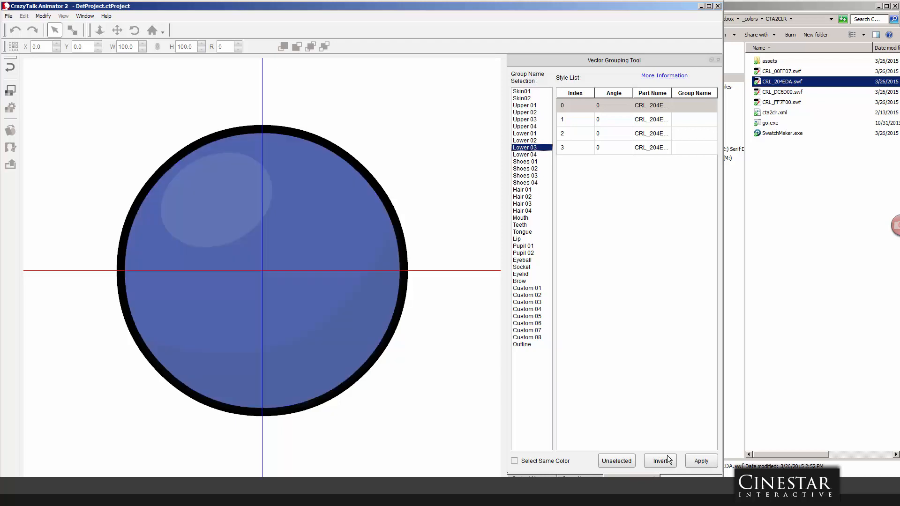
left_click(701, 460)
left_click(10, 69)
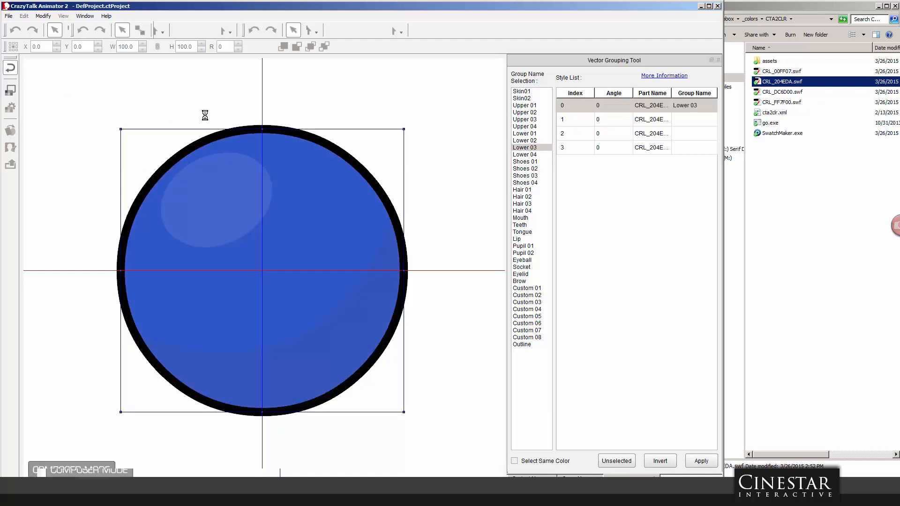
Apply the blue swatch's Lower 03 colour to Saul's trousers and return to the selection tool.
left_click(385, 239)
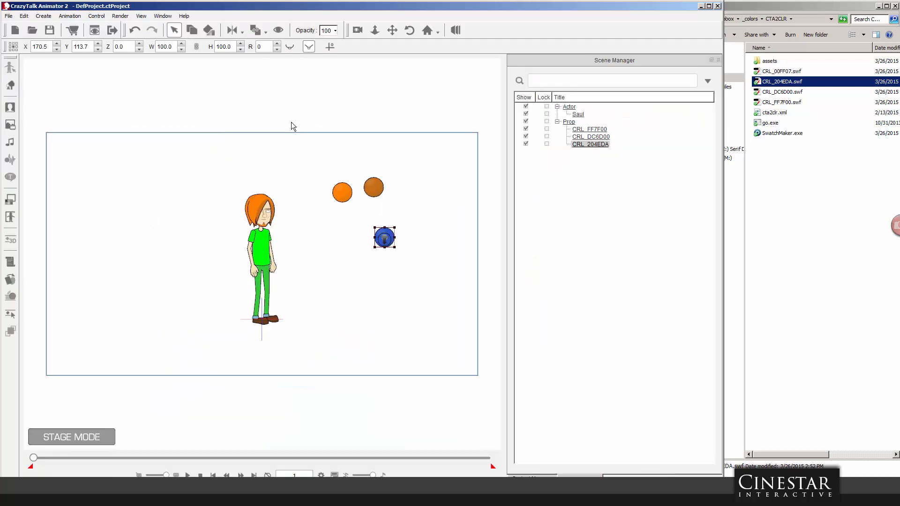
left_click(209, 31)
left_click(261, 247)
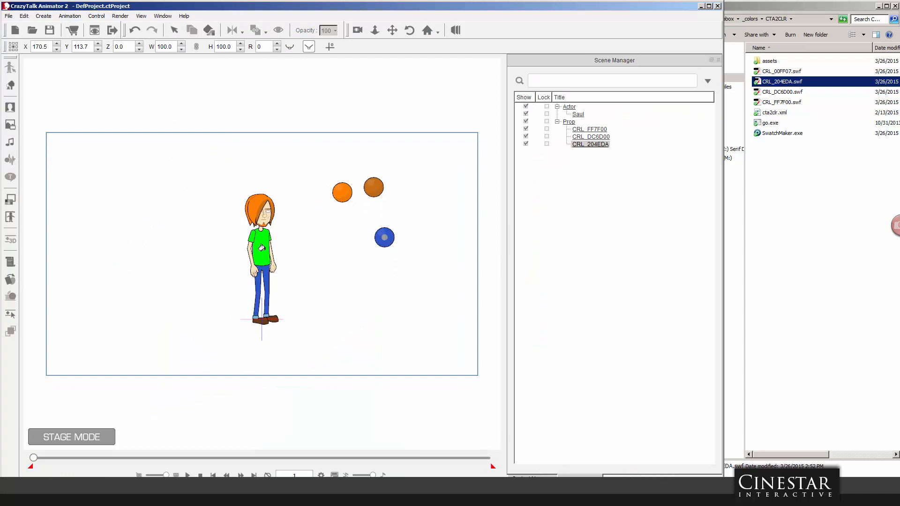
left_click(174, 30)
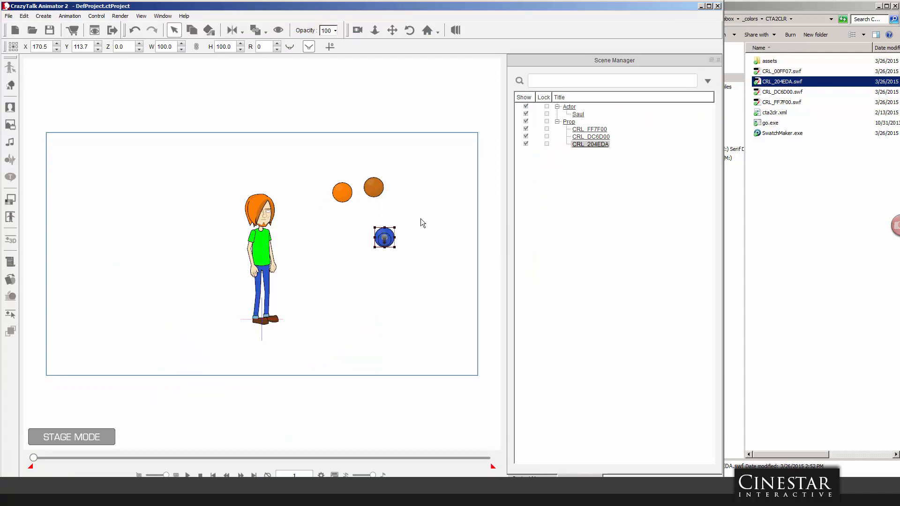
left_click(424, 237)
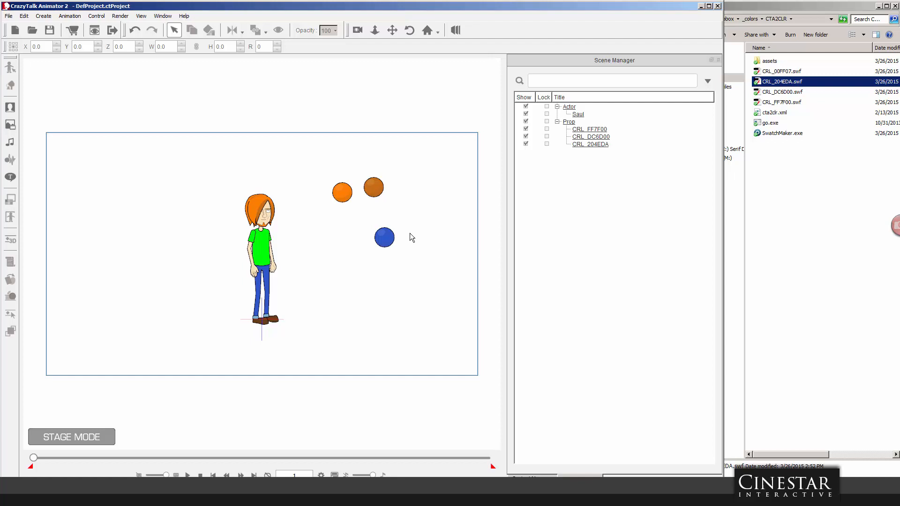
left_click(386, 239)
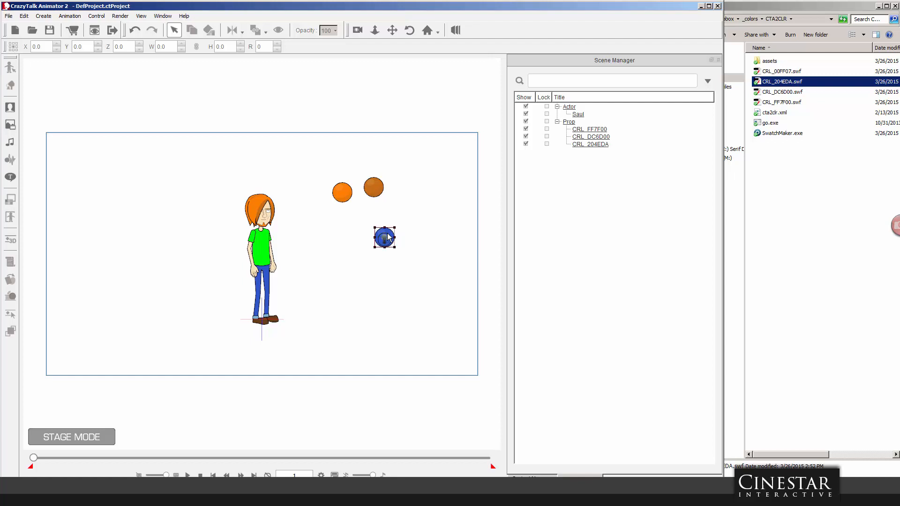
left_click(417, 224)
left_click(393, 238)
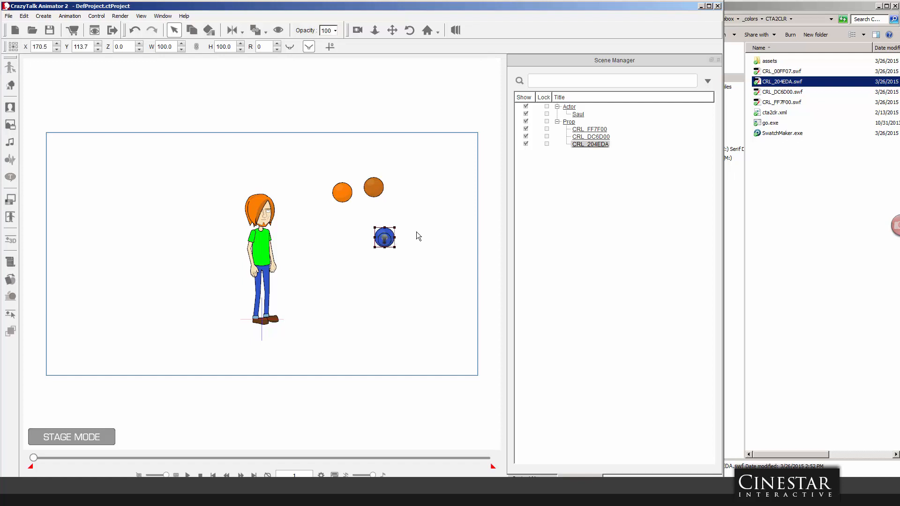